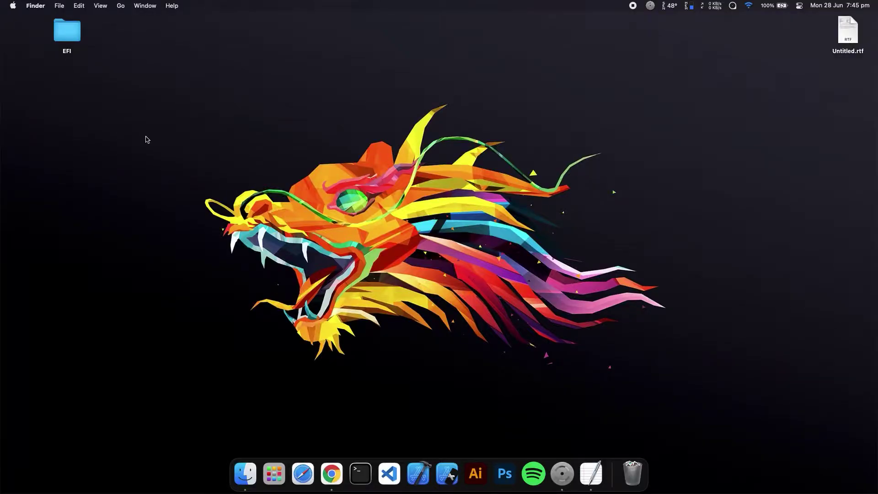
Step: Navigate into EFI/OC and bring up the context menu for config.plist
double_click(72, 33)
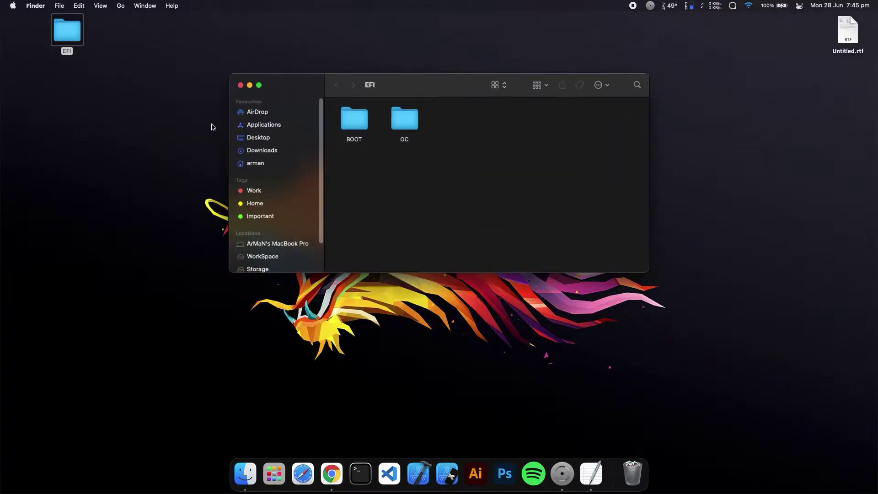
double_click(410, 126)
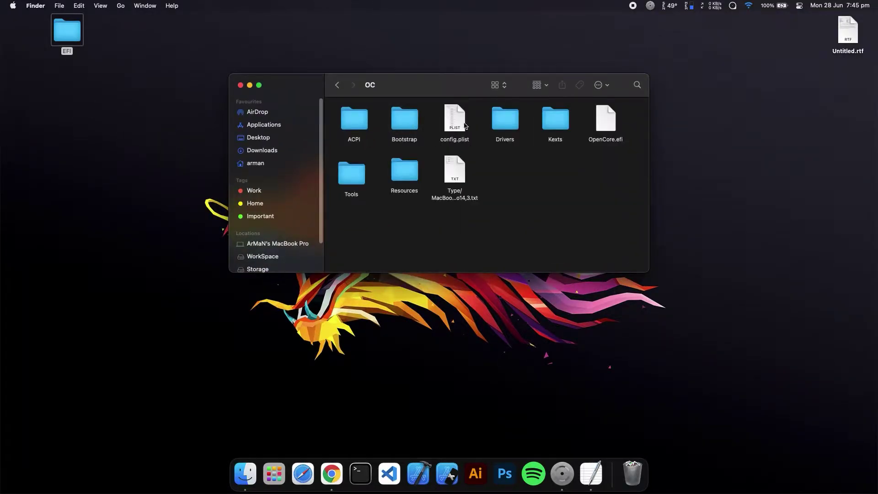
left_click(464, 123)
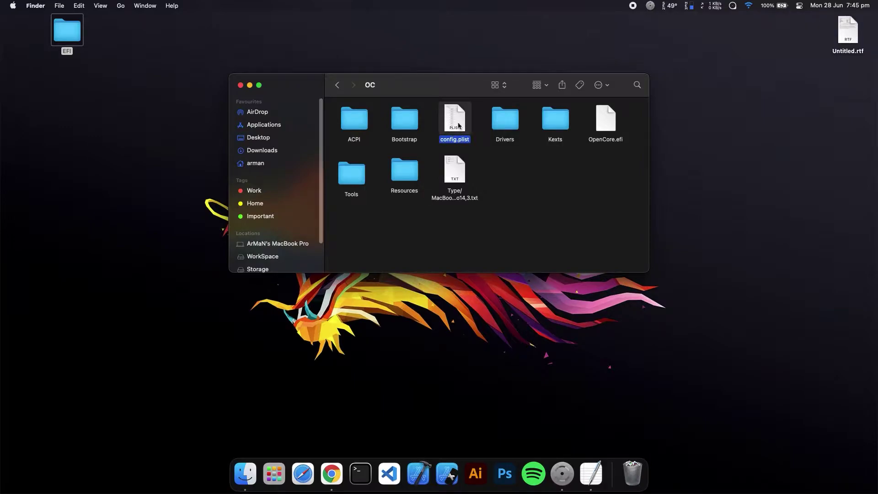
right_click(459, 125)
Step: Open config.plist in OpenCore Configurator and select the iGPU device PciRoot(0x0)/Pci(0x2,0x0) under DeviceProperties
mouse_move(496, 139)
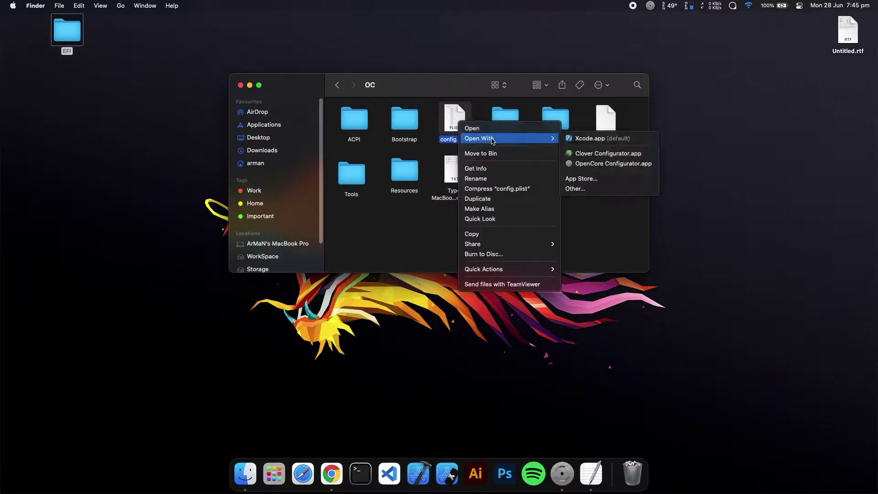
left_click(593, 164)
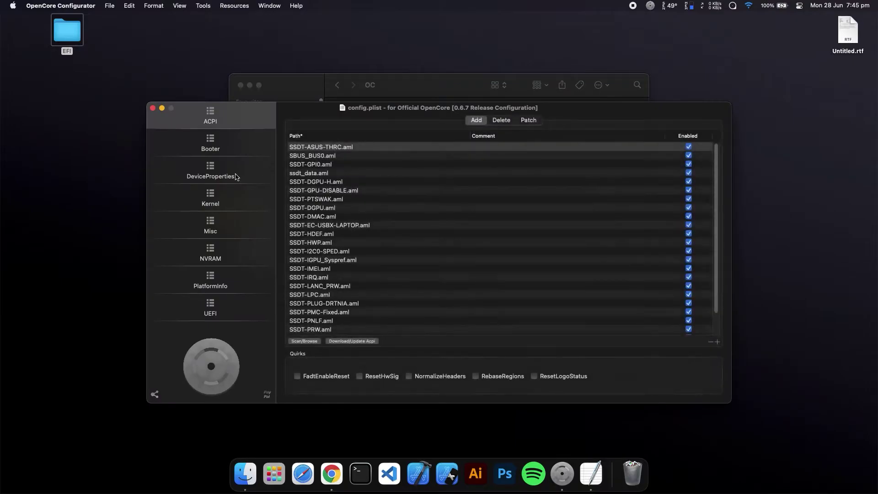
left_click(228, 176)
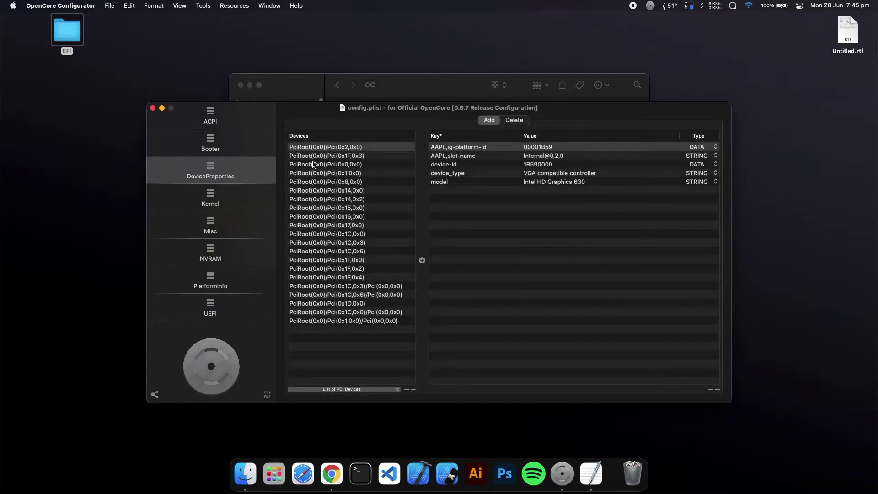
left_click(329, 150)
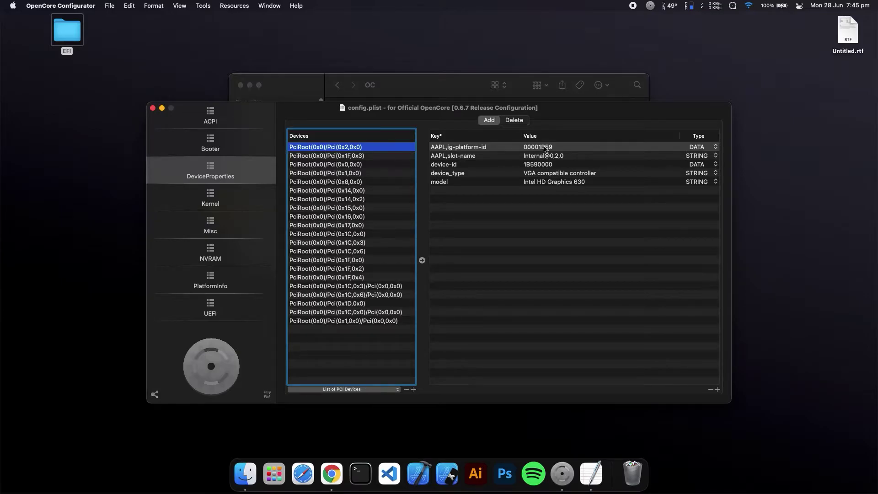
Step: Review the iGPU properties and delete the device_type and model keys
left_click(458, 148)
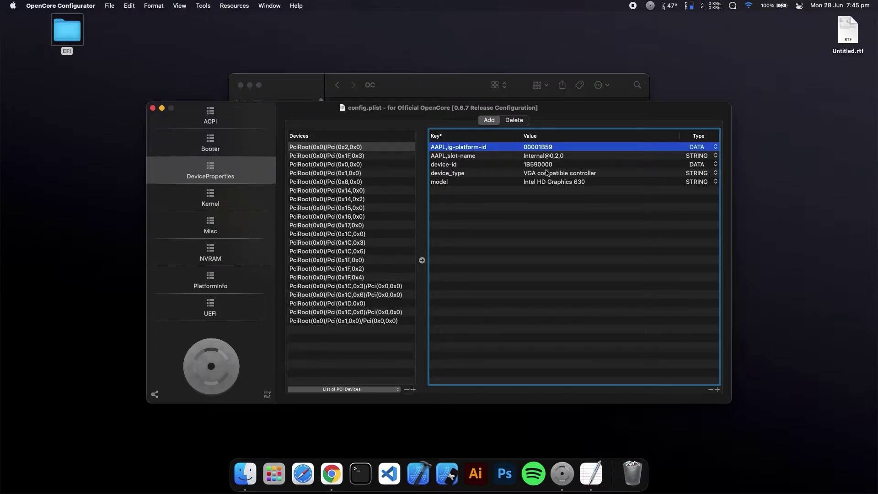
left_click(467, 166)
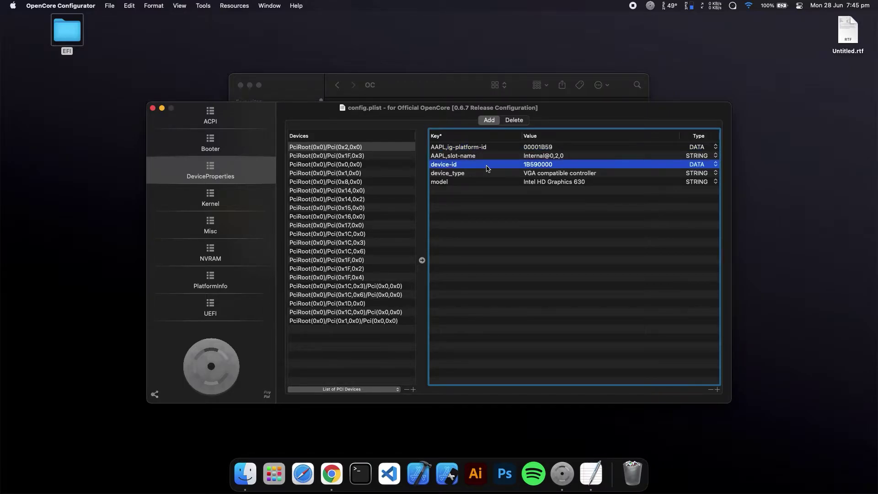
left_click(487, 150)
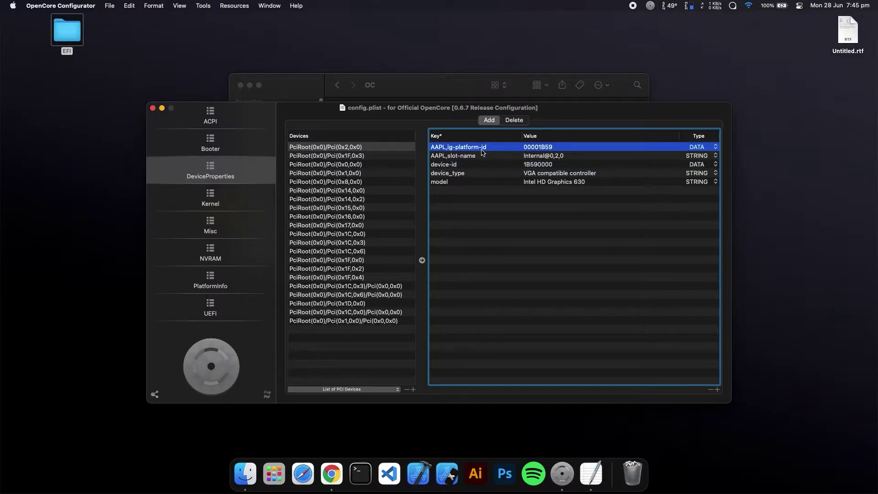
left_click(464, 160)
left_click(460, 168)
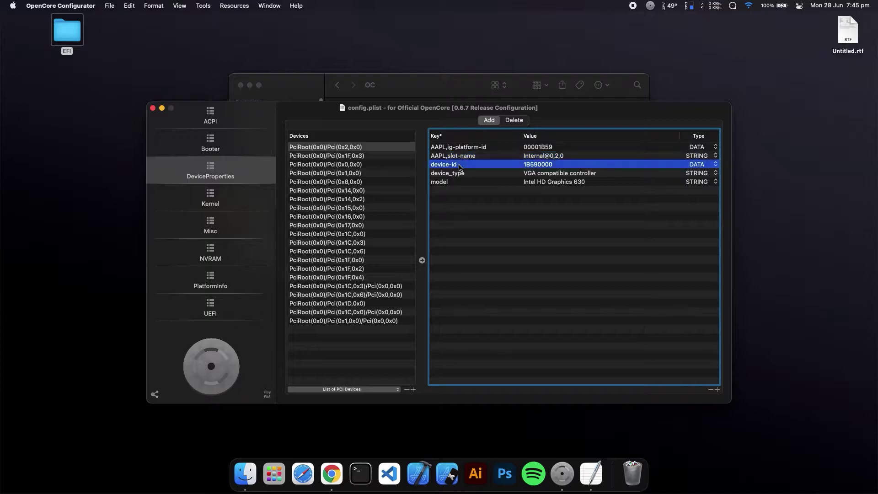
left_click(492, 175)
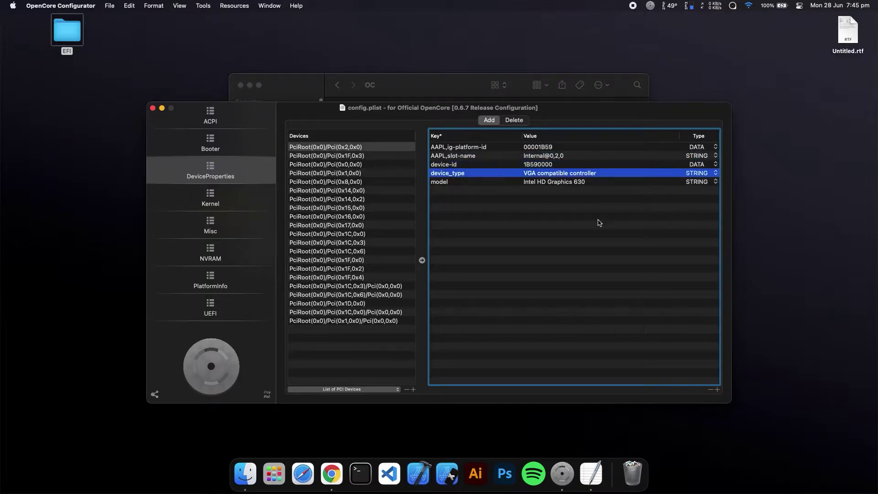
left_click(711, 391)
left_click(712, 391)
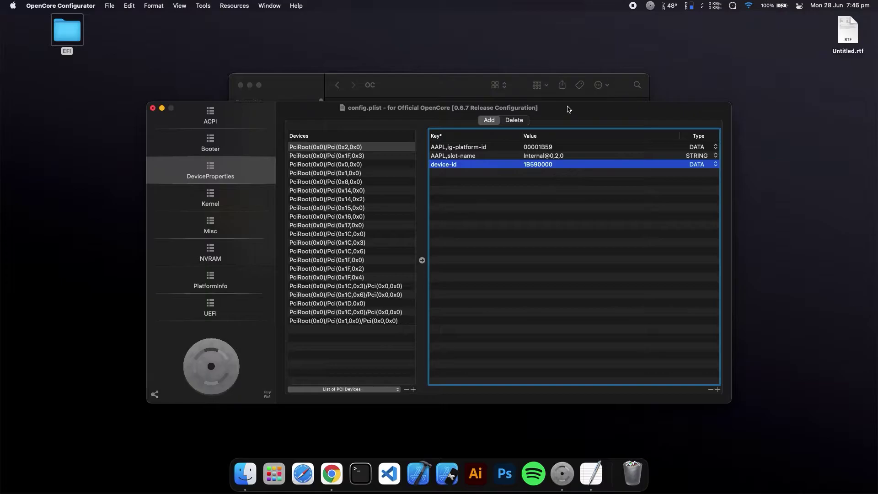
Step: Put the configurator top-left and open Untitled.rtf in TextEdit on the right, highlighting AAPL,slot-name
left_click_drag(567, 108, 436, 46)
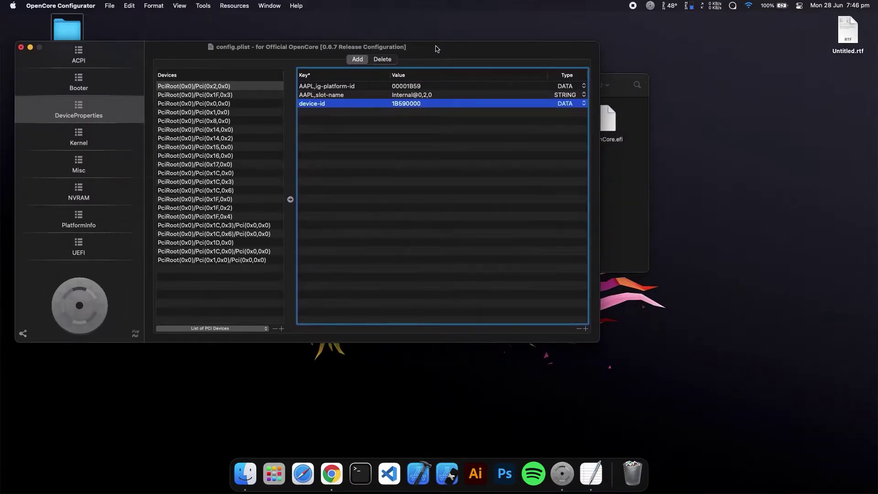
double_click(842, 37)
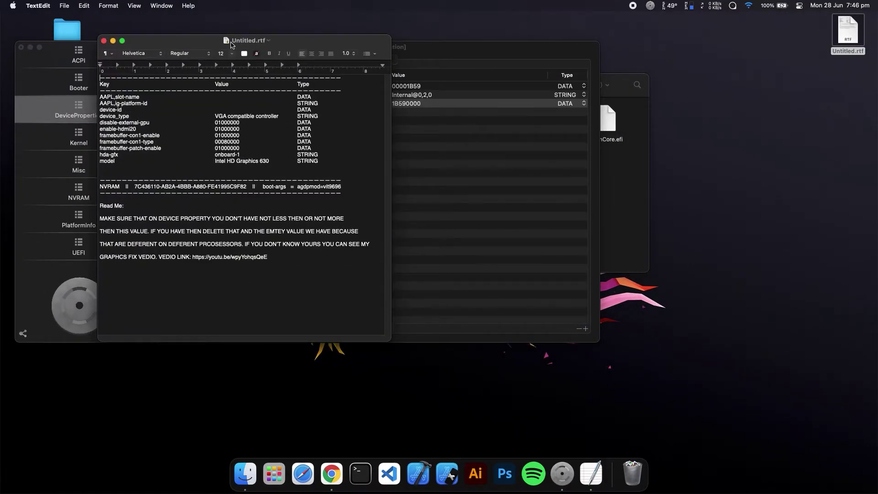
left_click_drag(233, 45, 737, 38)
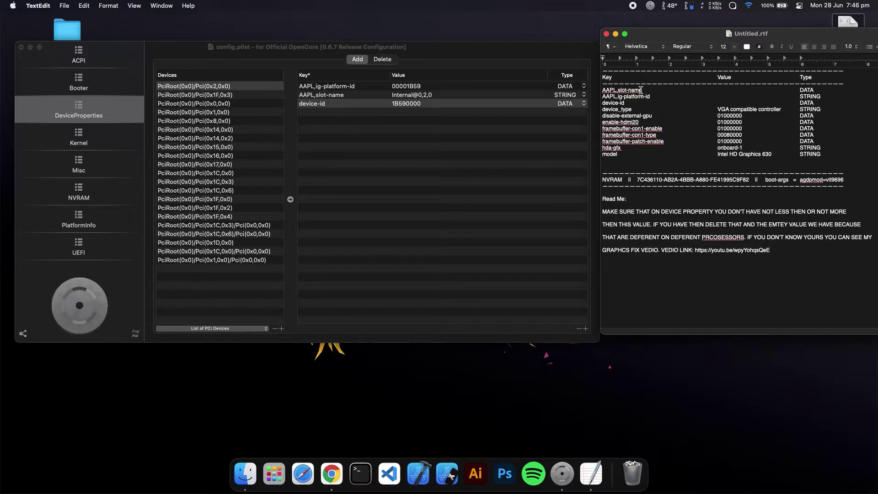
left_click_drag(638, 90, 600, 90)
key("super+c")
Step: Add seven empty property rows to the iGPU device
left_click(563, 178)
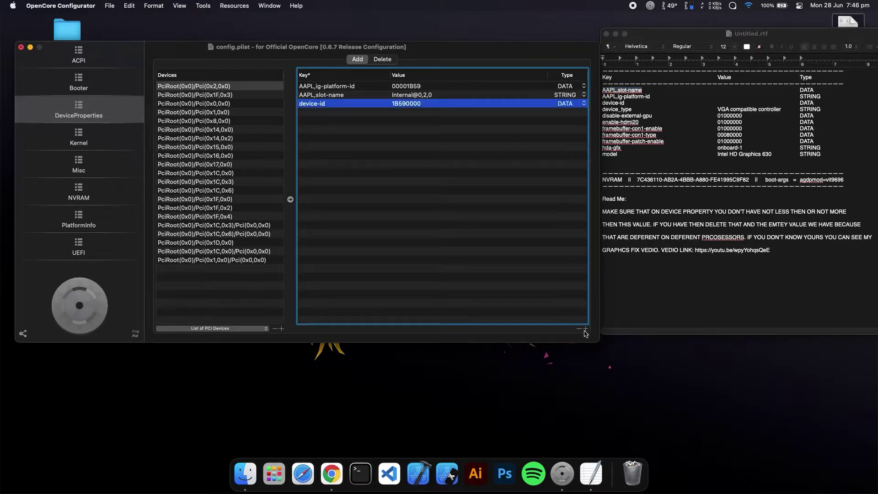
left_click(585, 329)
left_click(586, 329)
left_click(586, 328)
left_click(585, 329)
left_click(586, 329)
left_click(586, 329)
left_click(586, 329)
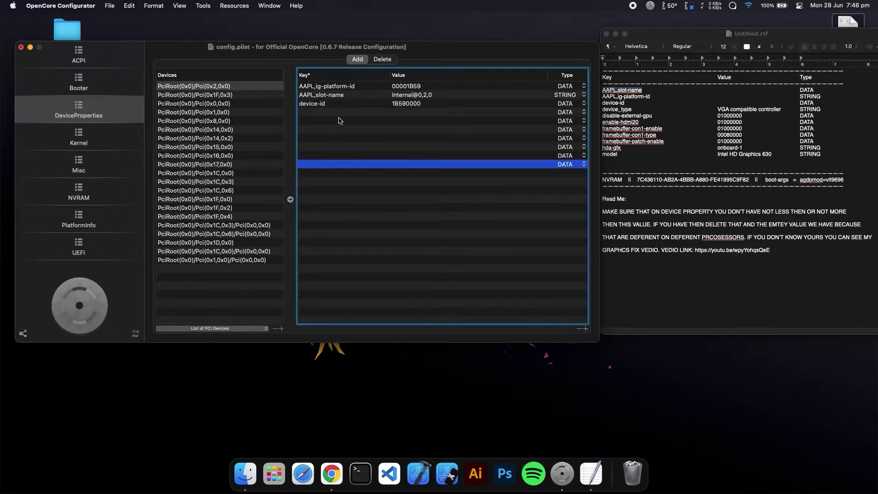
Step: Name the first new row device_type, copied from the notes
double_click(332, 112)
key("super+v")
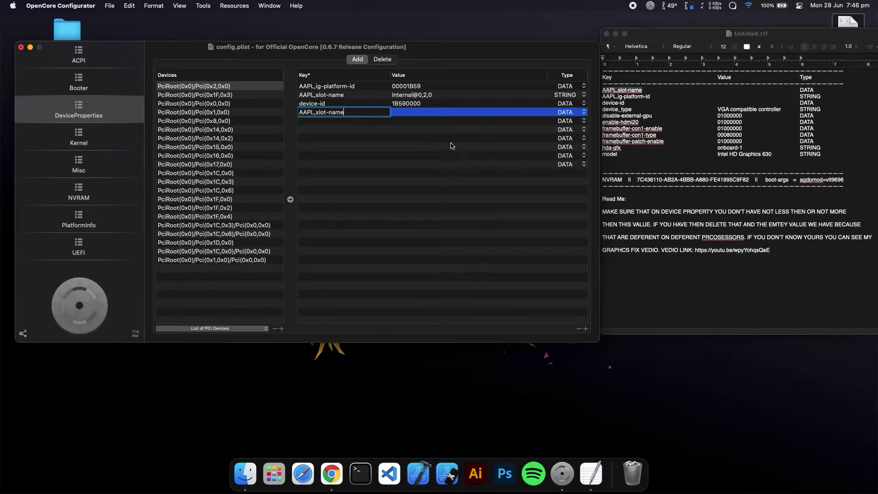
left_click(620, 106)
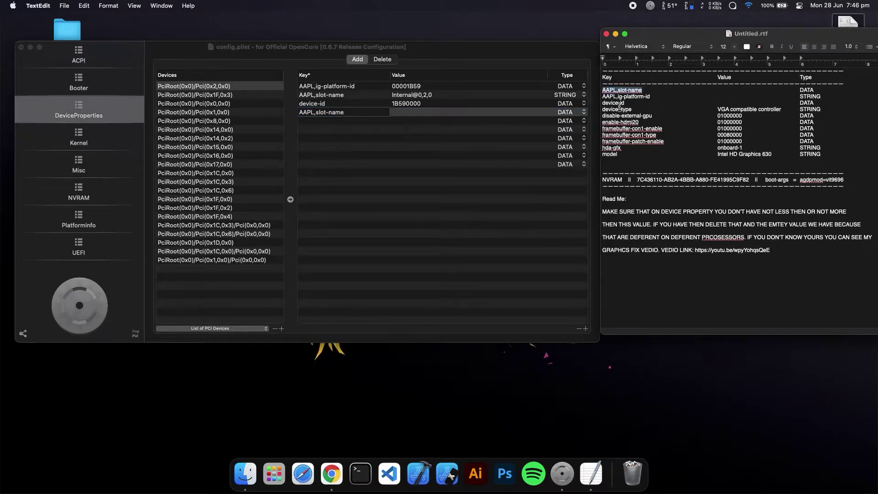
double_click(619, 108)
key("super+c")
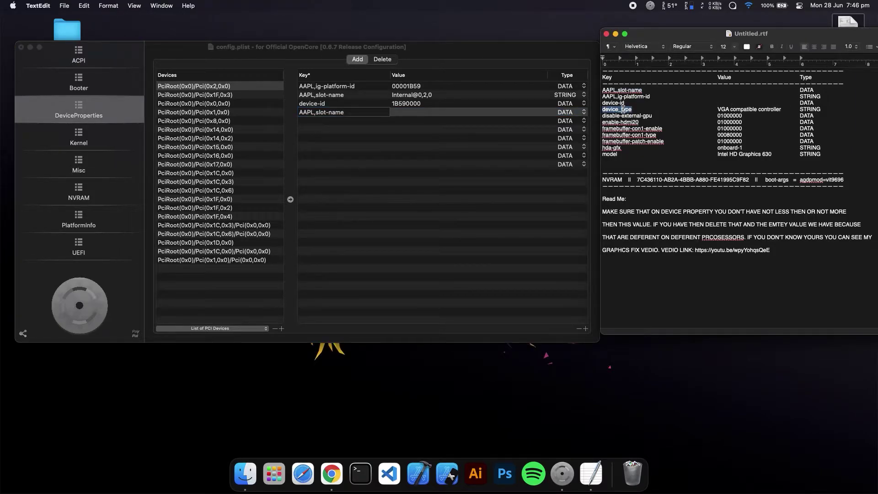
left_click(339, 112)
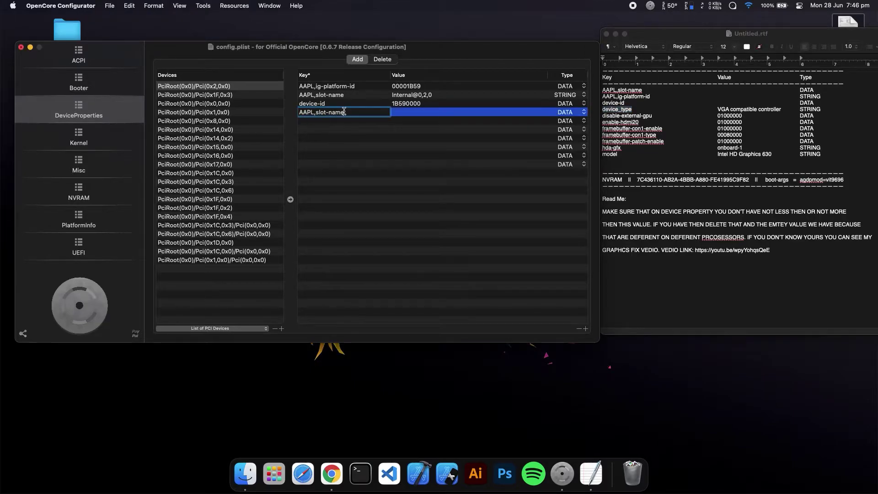
left_click_drag(344, 112, 291, 112)
key("super+v")
Step: Set device_type's value to 01000000 from the notes
double_click(731, 117)
key("super+v")
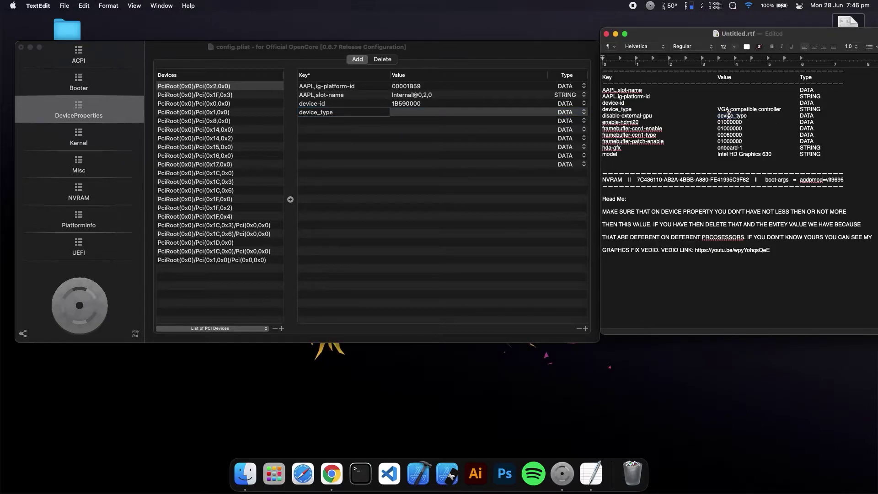
key("super+z")
key("super+c")
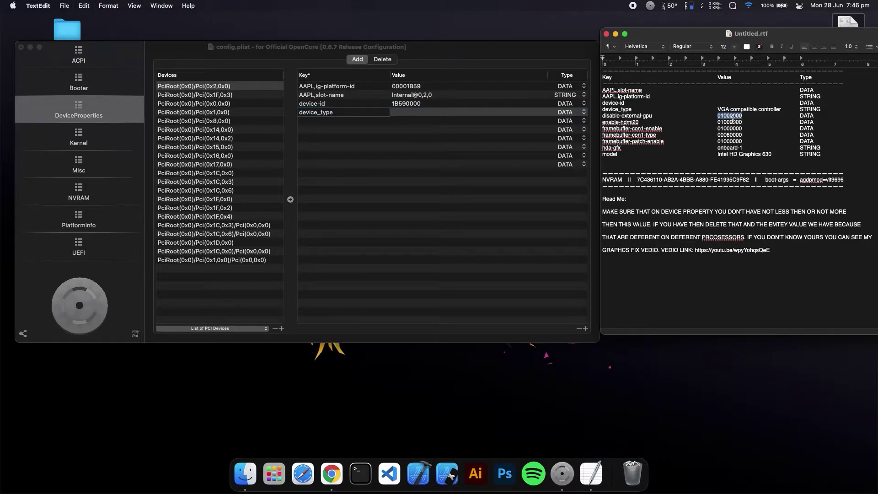
double_click(412, 112)
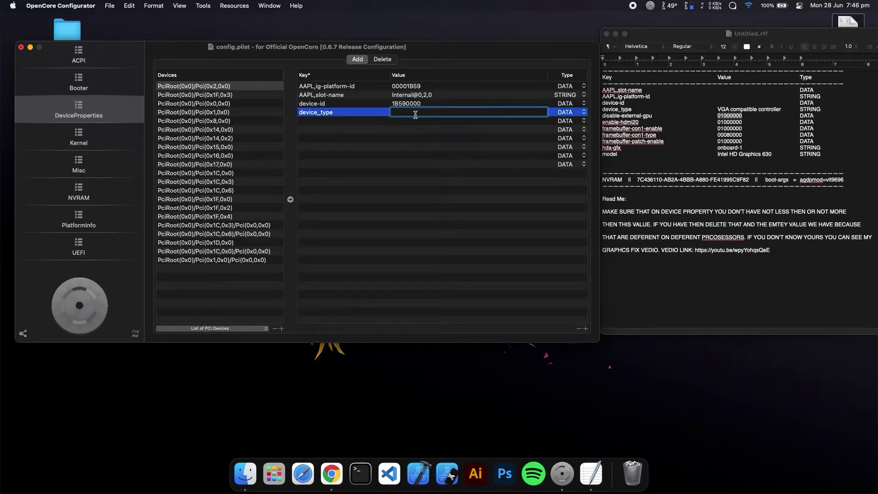
key("super+v")
left_click(478, 140)
left_click(407, 121)
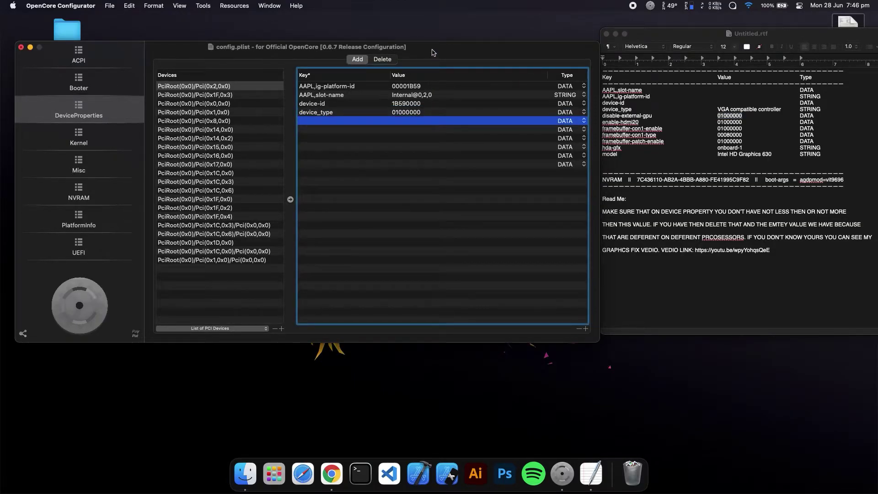
Step: Shift the configurator further left and look over the property rows and YouTube link in the notes
left_click_drag(431, 49, 367, 49)
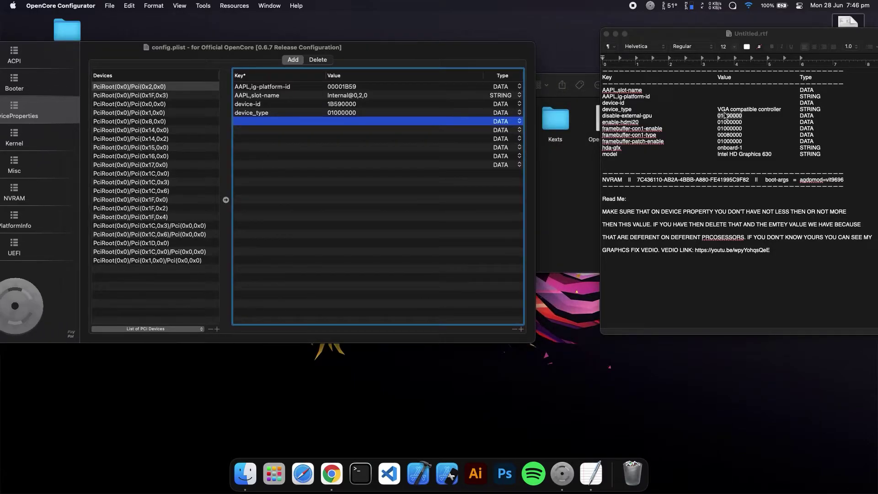
left_click(720, 92)
left_click_drag(719, 91, 749, 90)
left_click(745, 98)
left_click(753, 97)
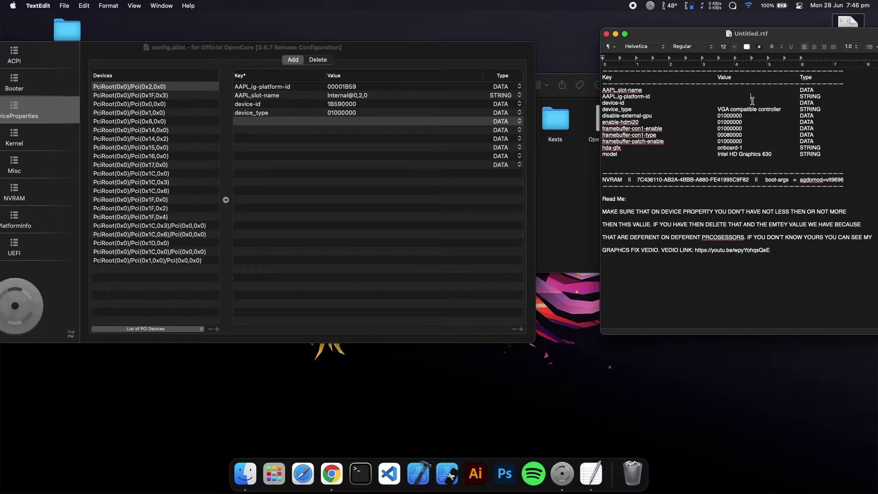
left_click_drag(750, 101, 717, 84)
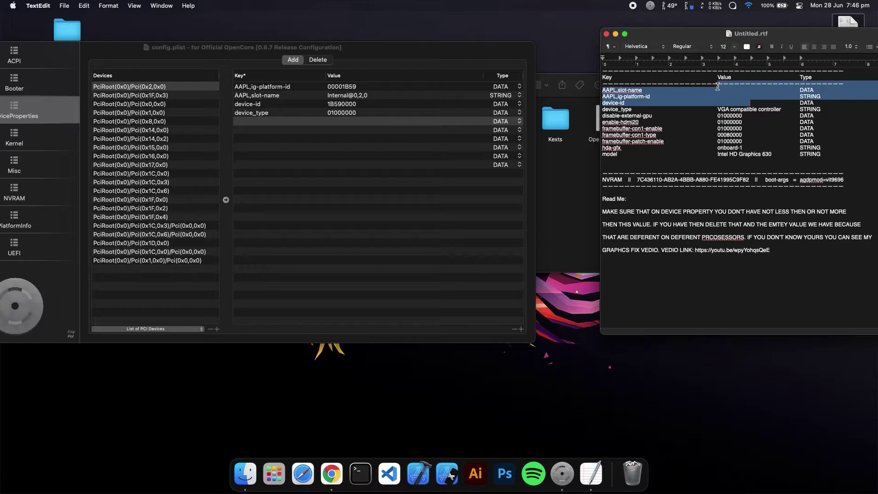
left_click(719, 87)
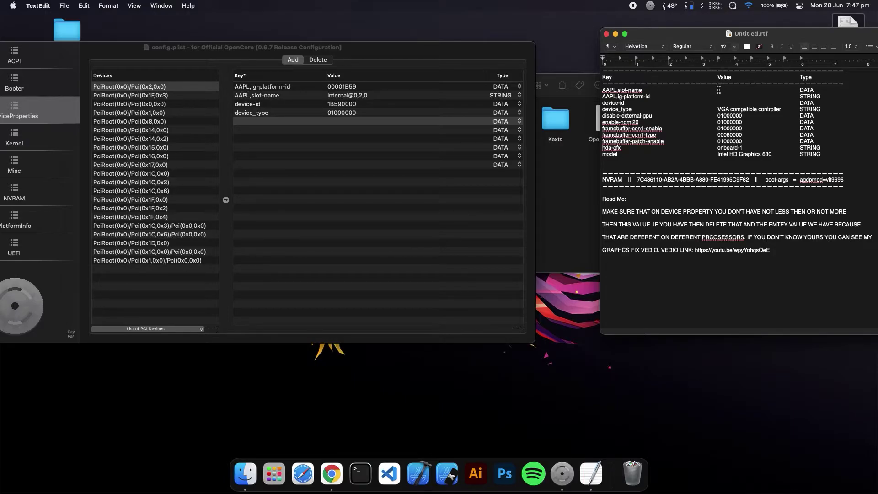
left_click_drag(772, 250, 664, 249)
left_click(665, 255)
left_click_drag(753, 102, 710, 89)
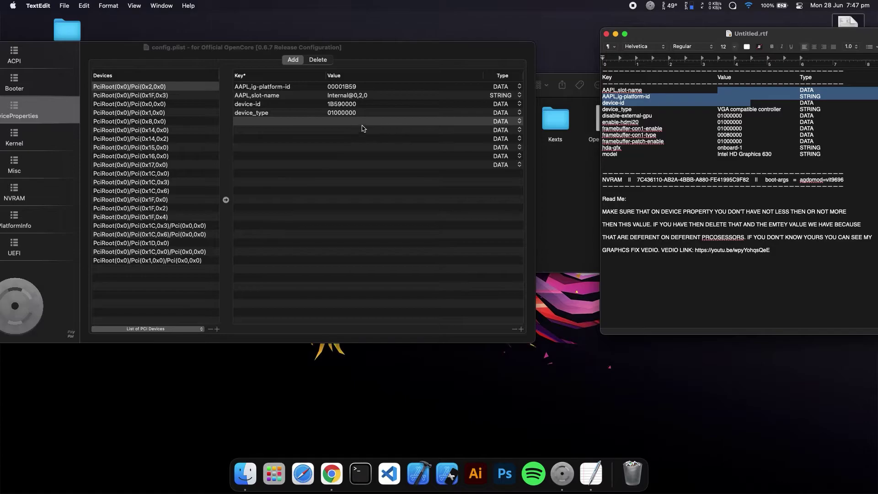
left_click(622, 116)
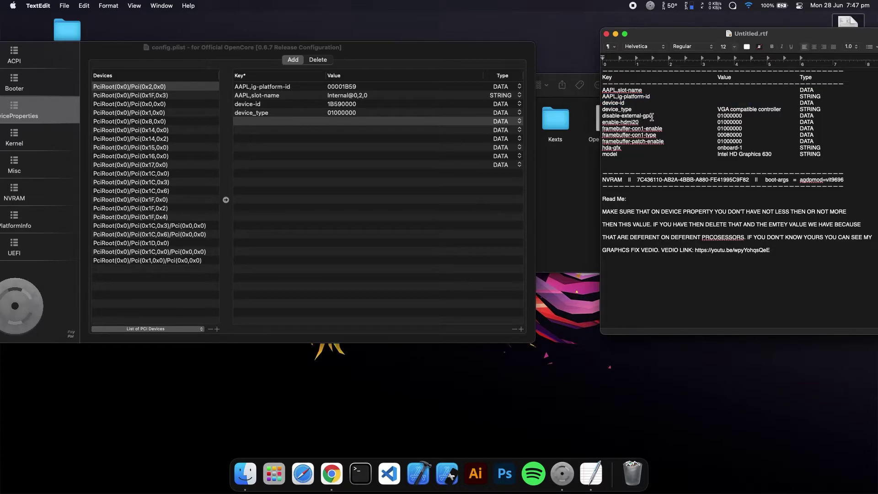
Step: Replace device_type's value with 'VGA compatible controller' from the notes
left_click_drag(717, 110, 782, 111)
key("super+c")
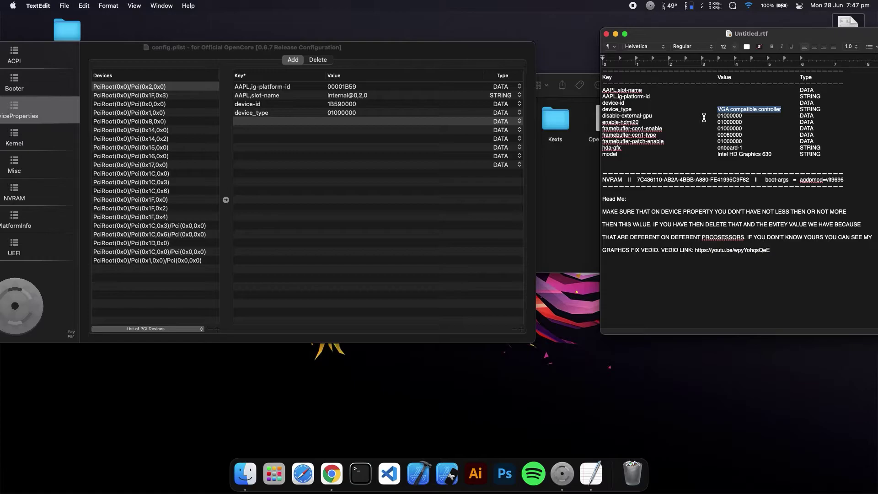
double_click(339, 114)
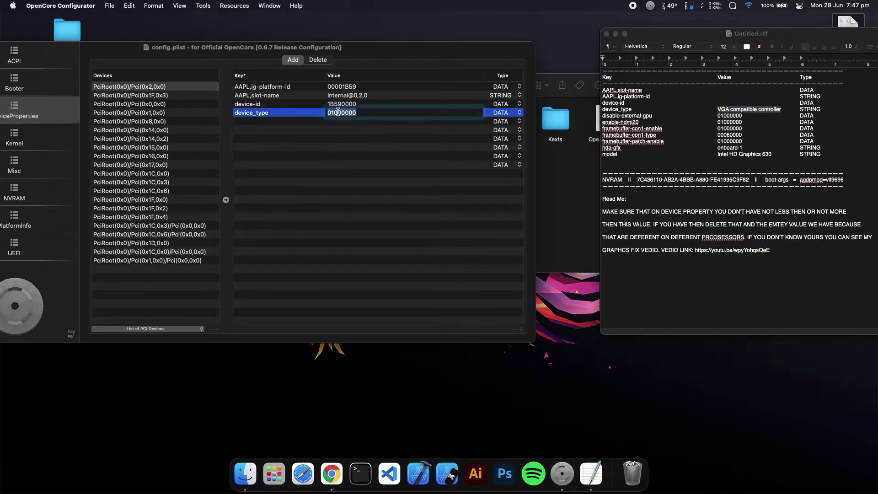
key("super+v")
Step: Add disable-external-gpu with value 01000000 in the fifth row
left_click(629, 125)
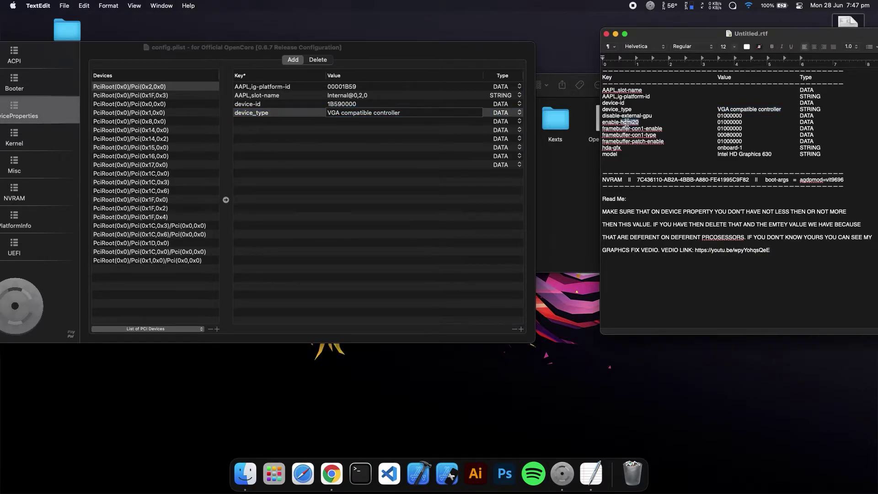
left_click_drag(654, 116, 602, 117)
key("super+c")
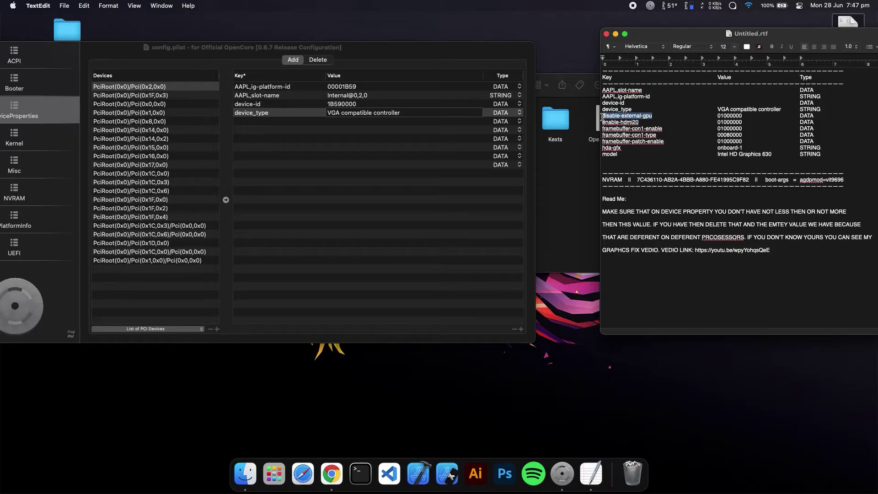
left_click(251, 123)
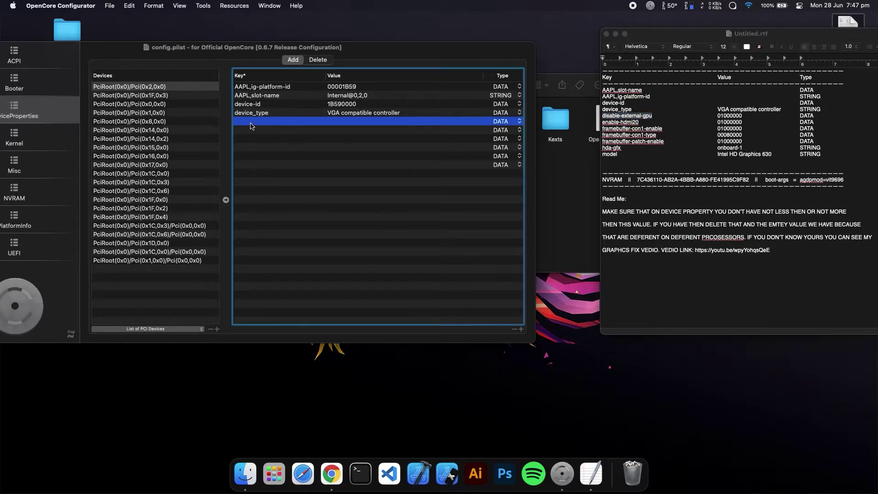
left_click(255, 122)
key("super+v")
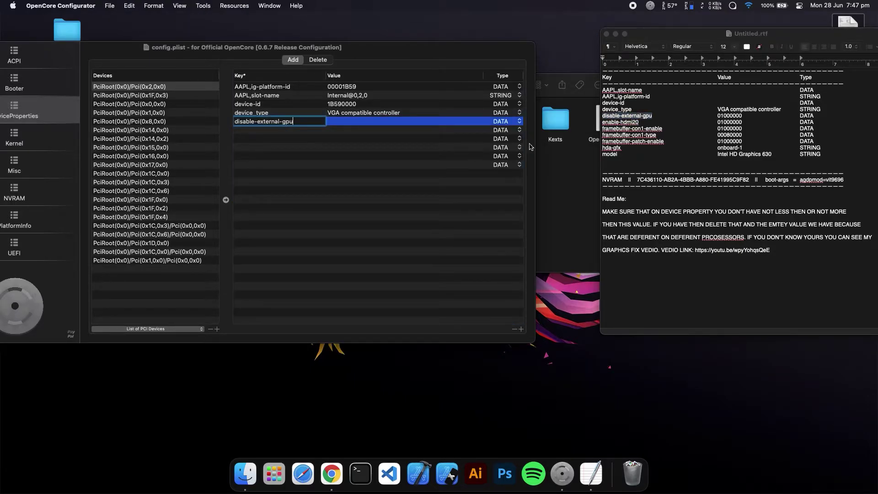
double_click(730, 116)
key("super+c")
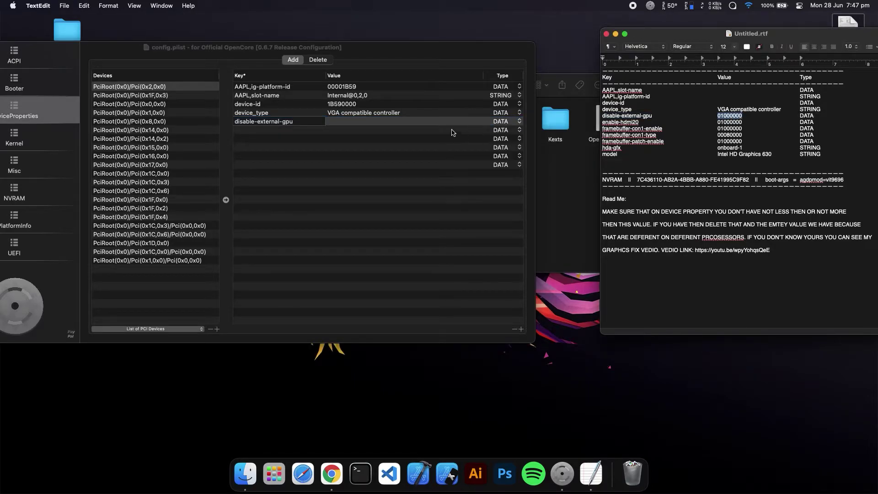
double_click(365, 121)
key("super+v")
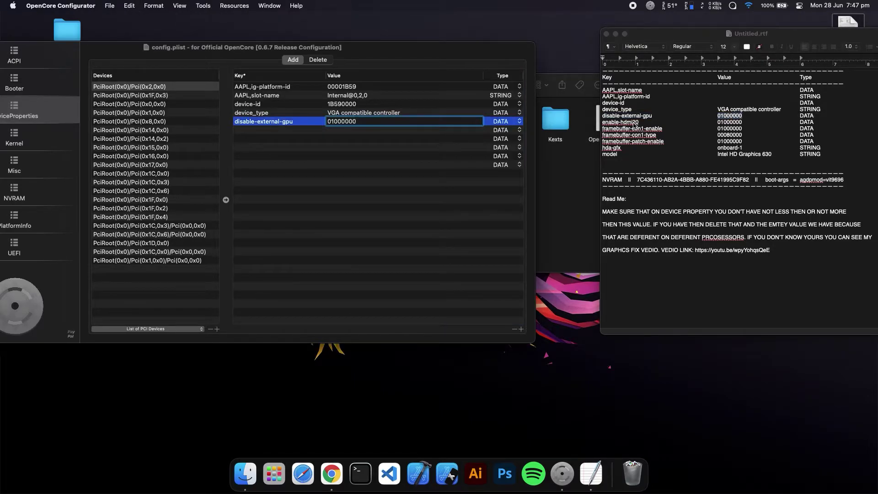
Step: Add enable-hdmi20 with value 01000000 in the sixth row
left_click(648, 129)
left_click_drag(640, 122, 601, 121)
key("super+c")
double_click(280, 130)
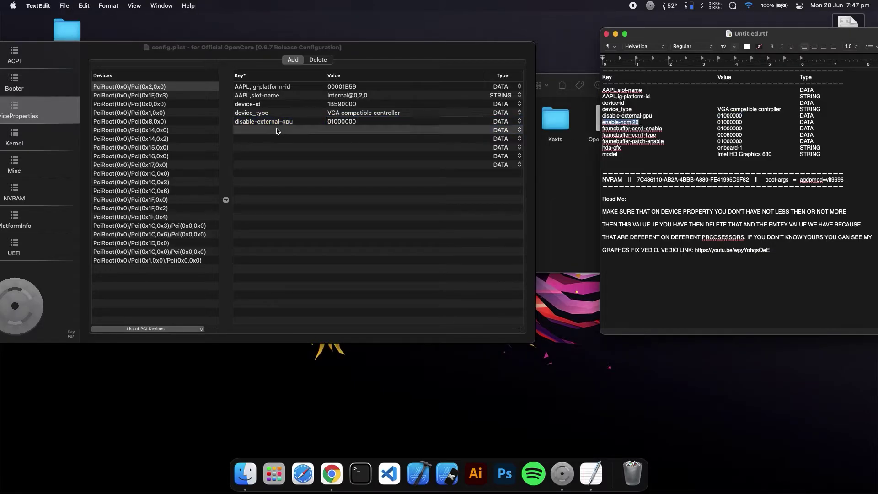
key("super+v")
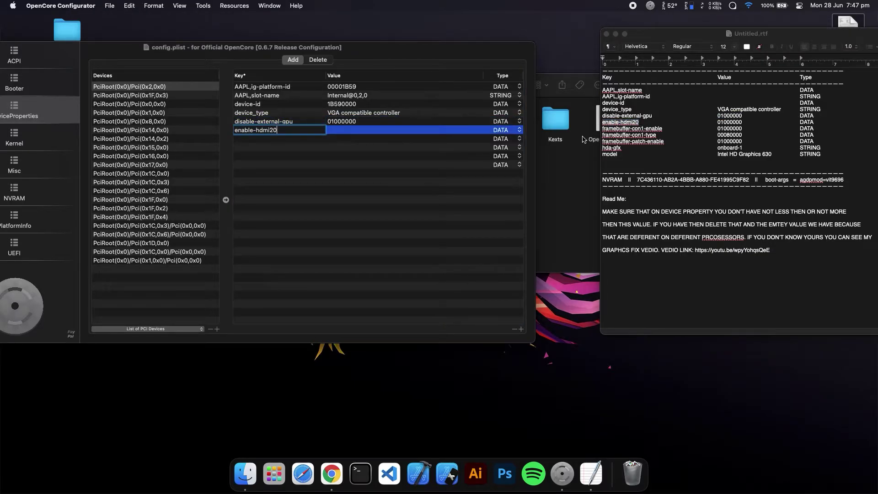
double_click(727, 122)
key("super+c")
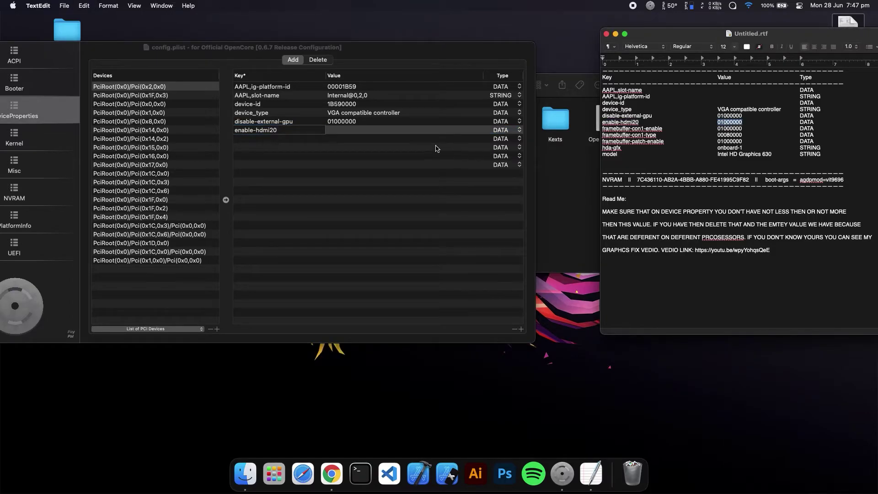
double_click(361, 130)
key("super+v")
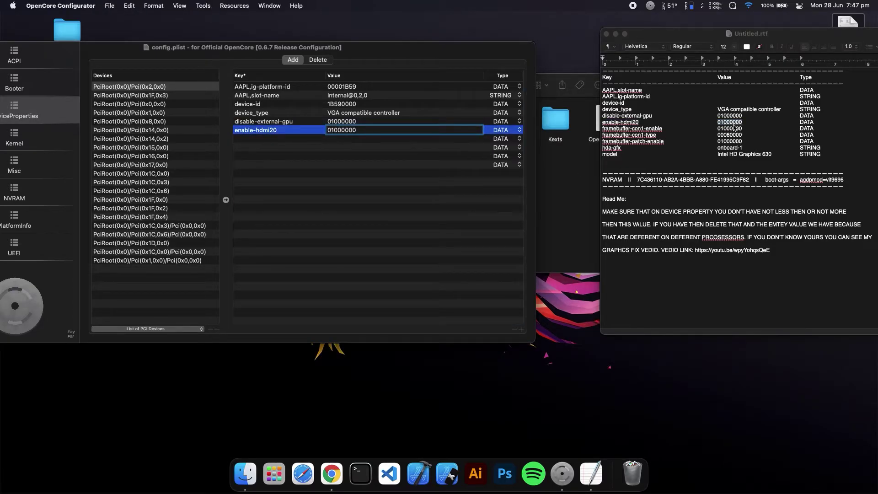
Step: Add a second enable-hdmi20 row with value 01000000 in the seventh row
left_click(620, 122)
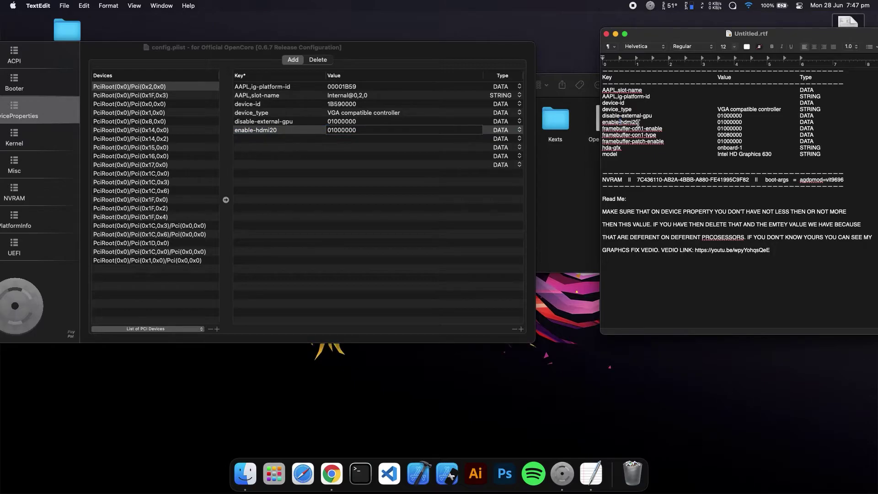
left_click_drag(639, 122, 597, 122)
key("super+c")
left_click(261, 139)
double_click(314, 138)
key("super+v")
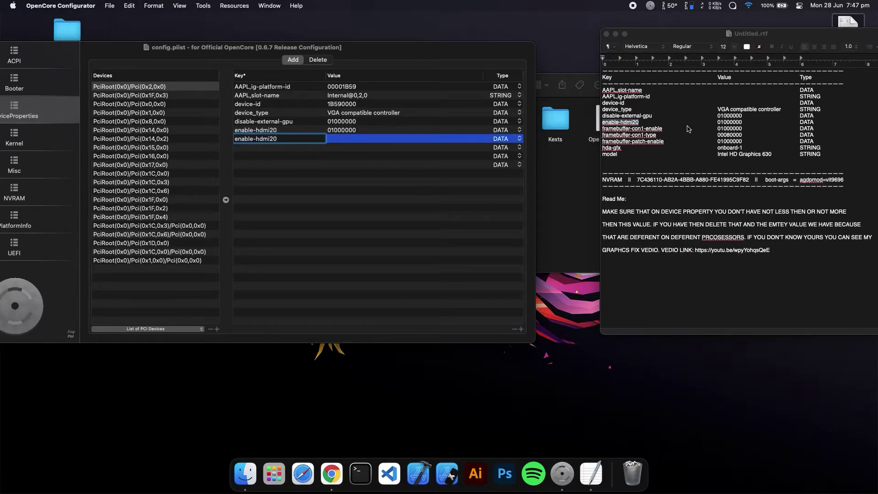
double_click(729, 123)
key("super+c")
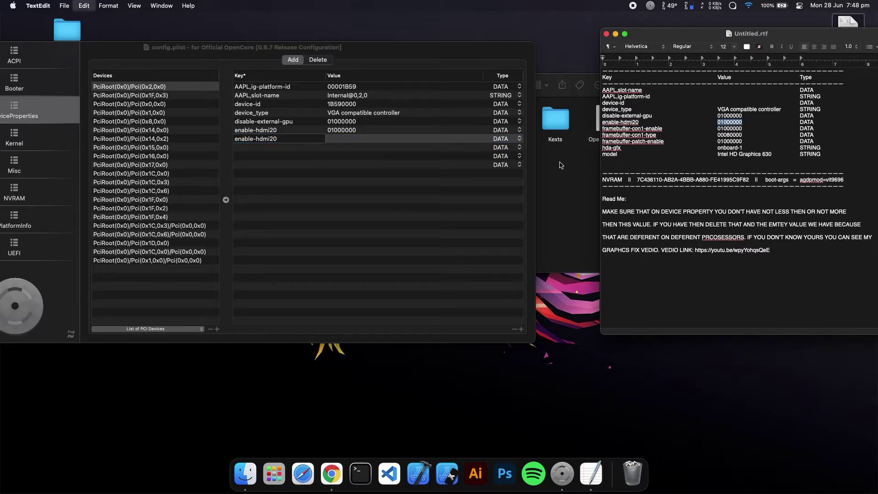
left_click(344, 139)
double_click(344, 139)
key("super+v")
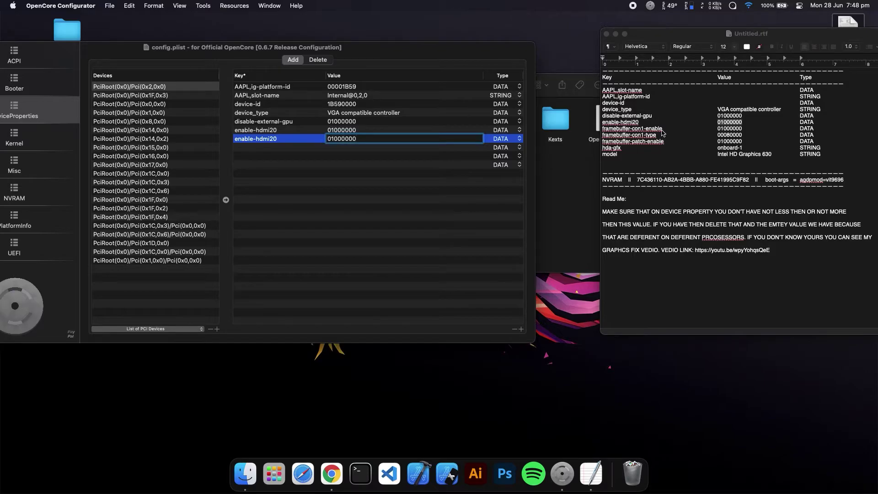
Step: Copy the framebuffer-con1-enable key name from the notes
left_click(662, 129)
left_click_drag(663, 129, 590, 131)
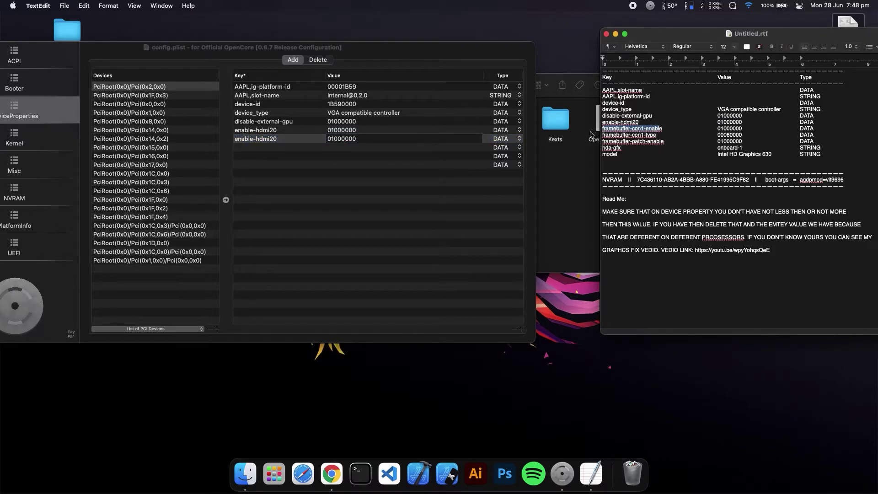
key("super+c")
Step: Add framebuffer-con1-enable with value 01000000 in the eighth row
left_click(269, 146)
double_click(269, 146)
key("super+v")
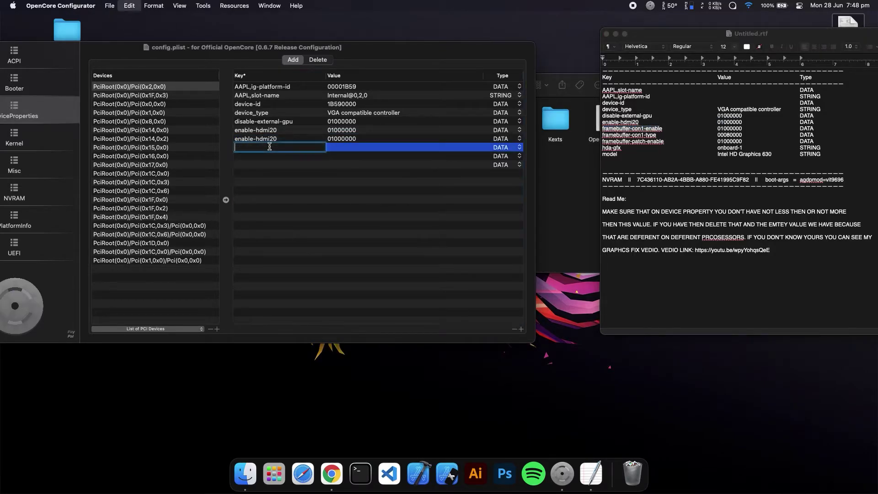
left_click(724, 128)
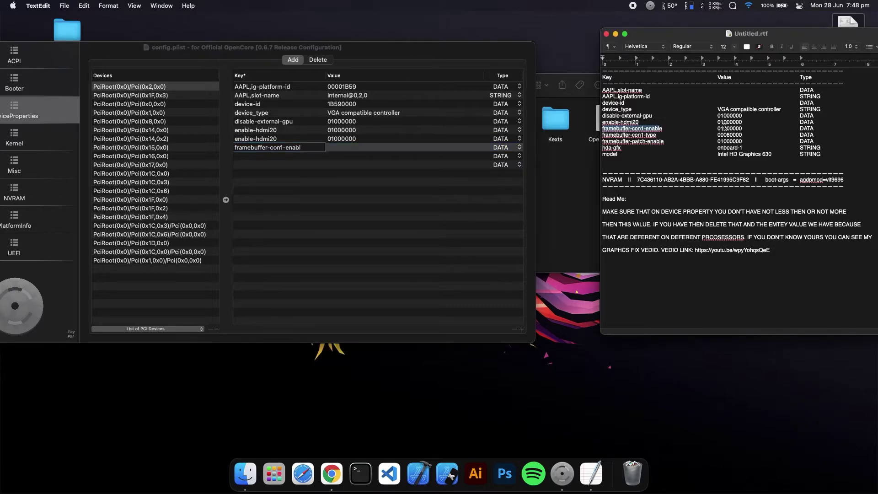
double_click(725, 128)
key("super+c")
left_click(336, 147)
double_click(337, 147)
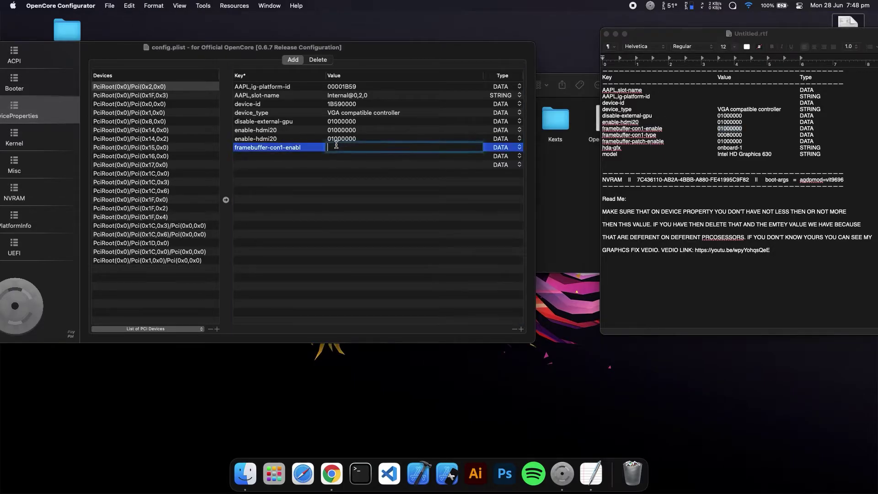
key("super+v")
Step: Add framebuffer-con1-type with value 00080000
left_click(642, 143)
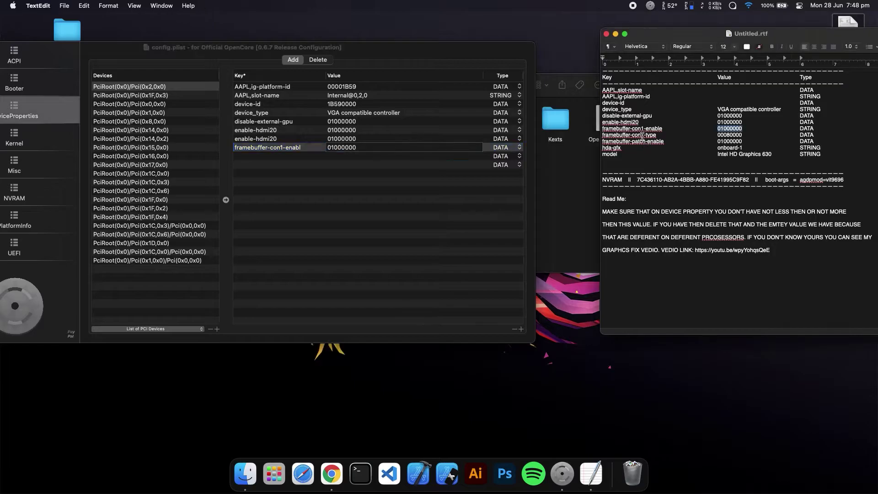
triple_click(654, 136)
double_click(603, 136)
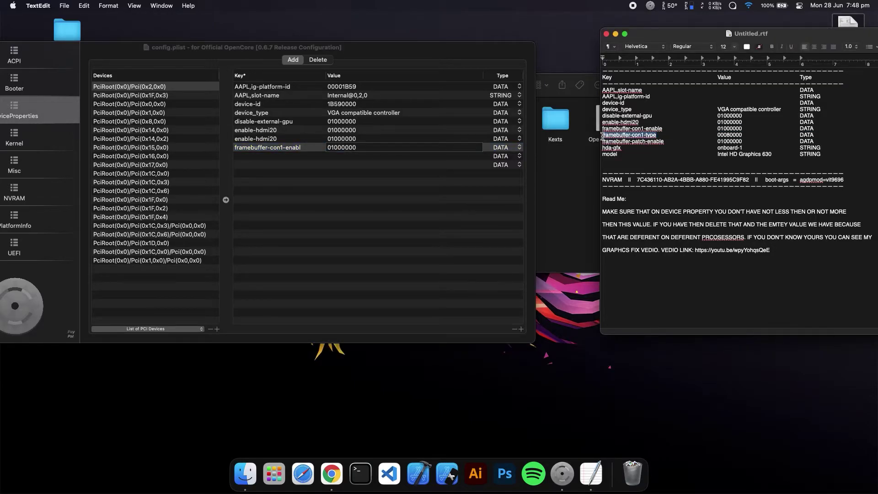
key("super+c")
double_click(254, 156)
key("super+v")
left_click(731, 135)
double_click(731, 135)
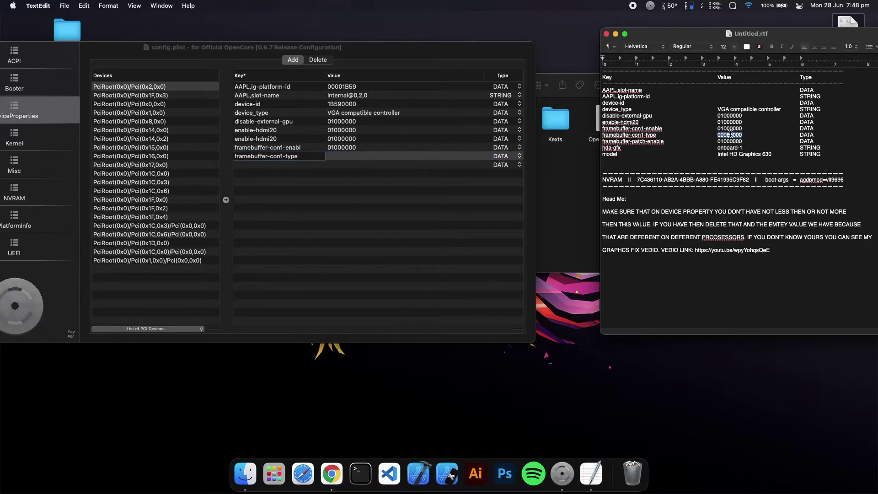
key("super+c")
double_click(348, 156)
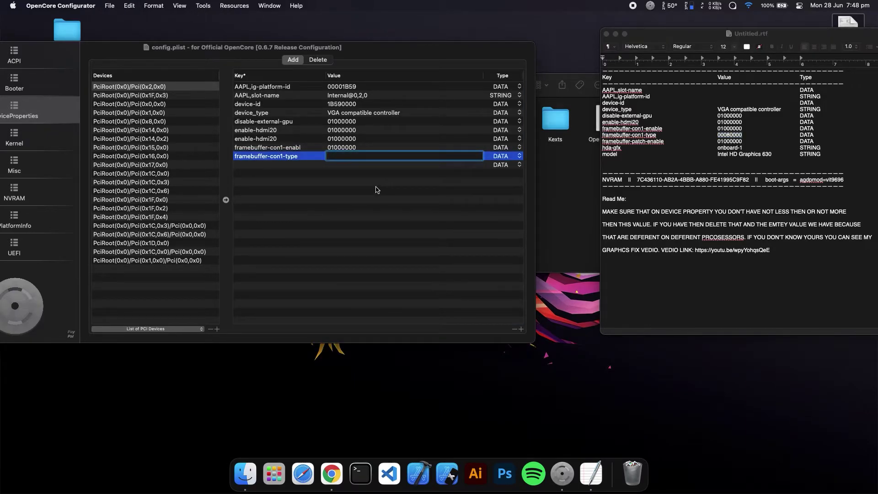
key("super+v")
left_click(646, 143)
Step: Add framebuffer-patch-enable with value 01000000
left_click_drag(636, 142, 600, 143)
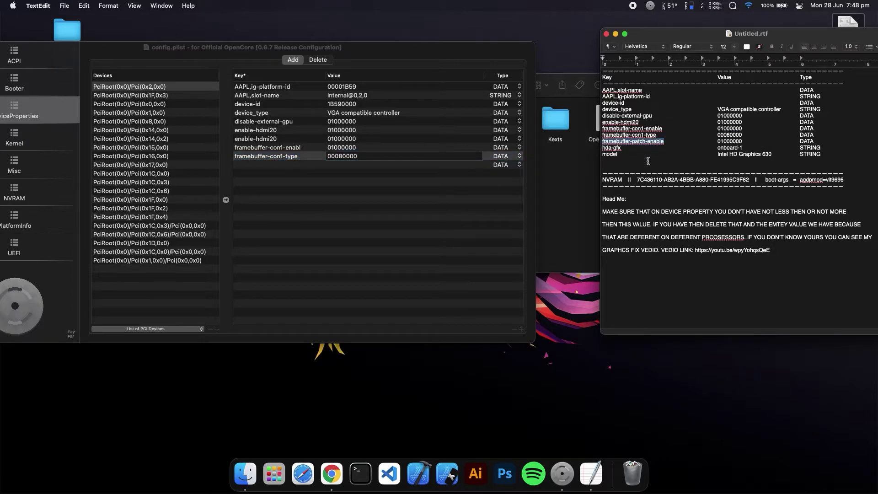
left_click(275, 166)
double_click(275, 166)
key("super+v")
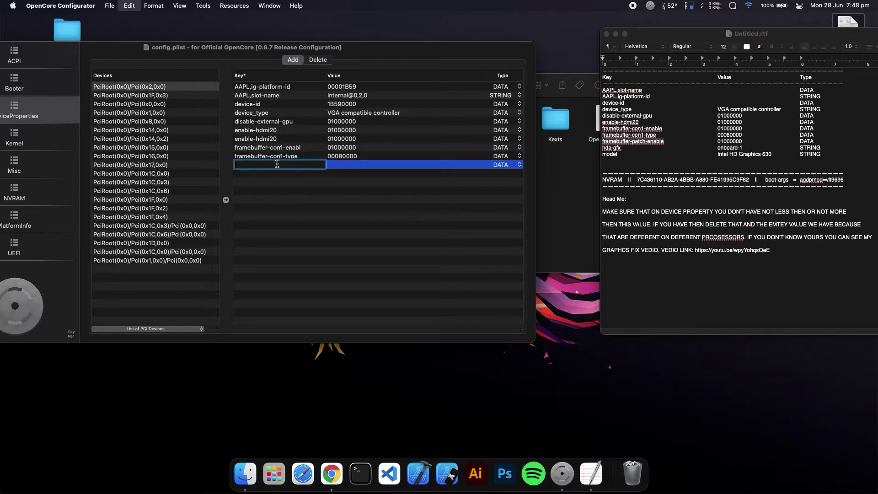
double_click(729, 141)
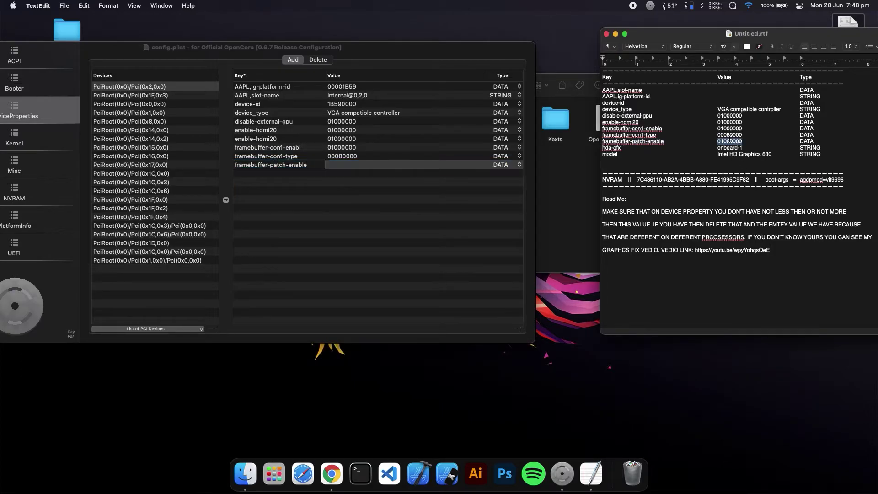
double_click(350, 166)
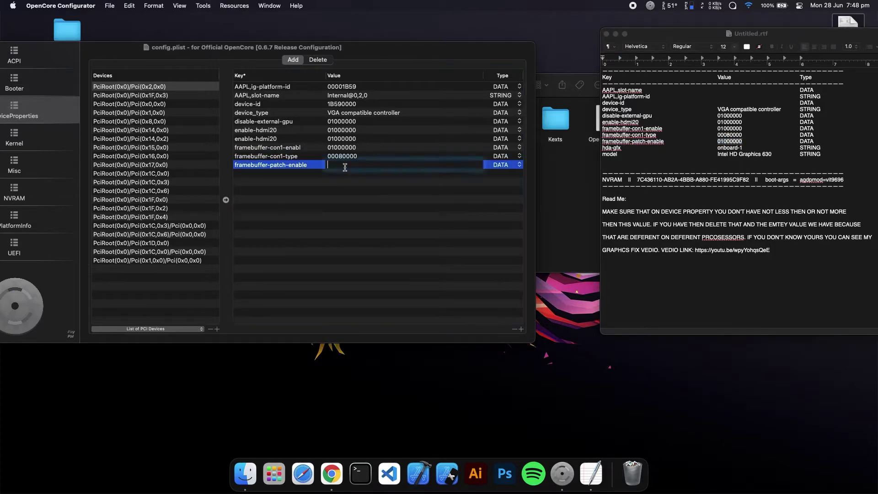
key("super+v")
left_click_drag(623, 149, 596, 151)
left_click(256, 174)
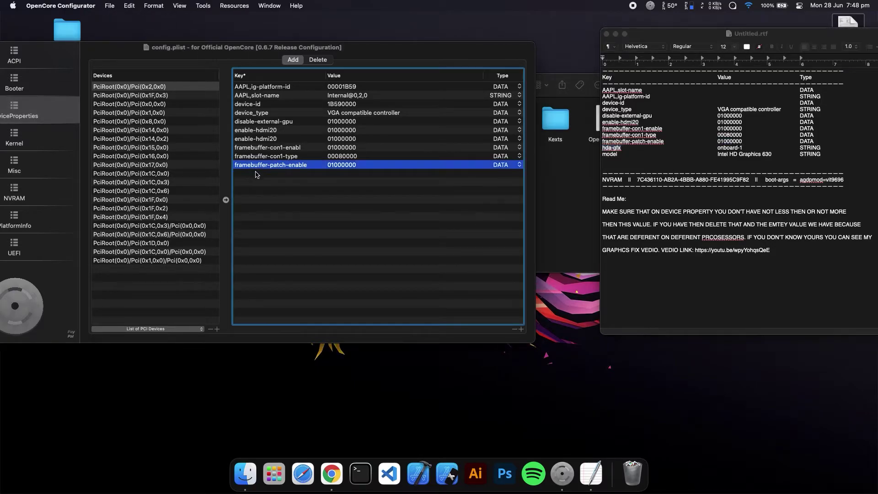
Step: Add two new rows and fill the first with hda-gfx set to onboard-1
left_click(521, 329)
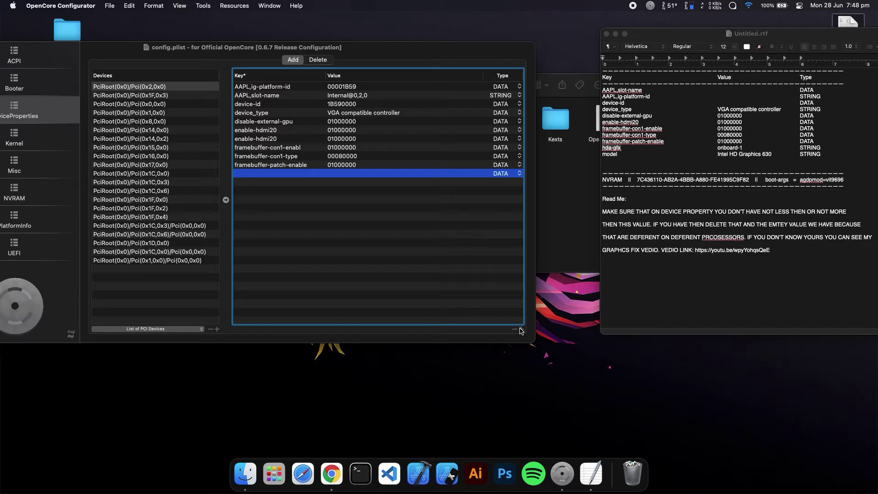
left_click(521, 329)
left_click(269, 173)
double_click(269, 173)
key("super+v")
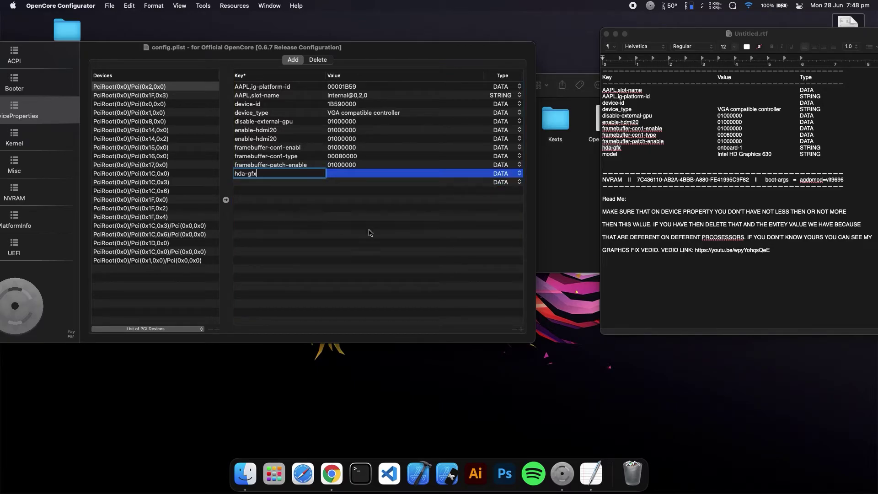
double_click(737, 148)
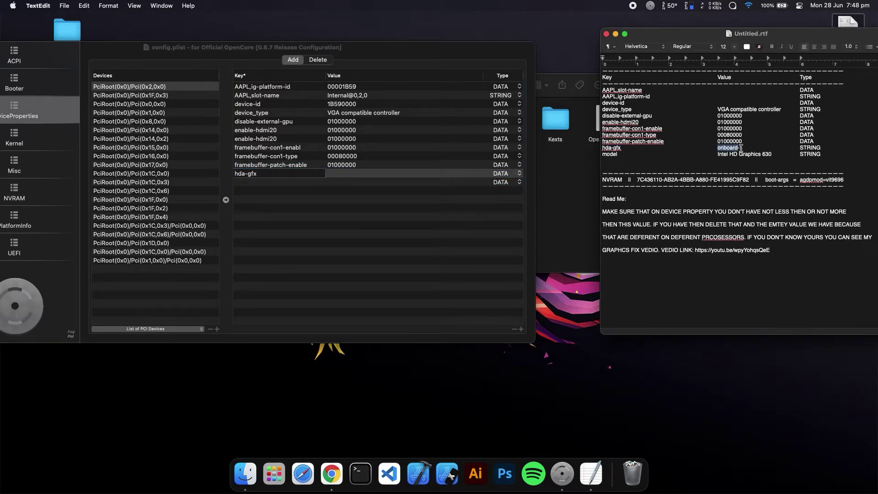
left_click_drag(744, 148, 716, 148)
key("super+c")
double_click(343, 173)
key("super+v")
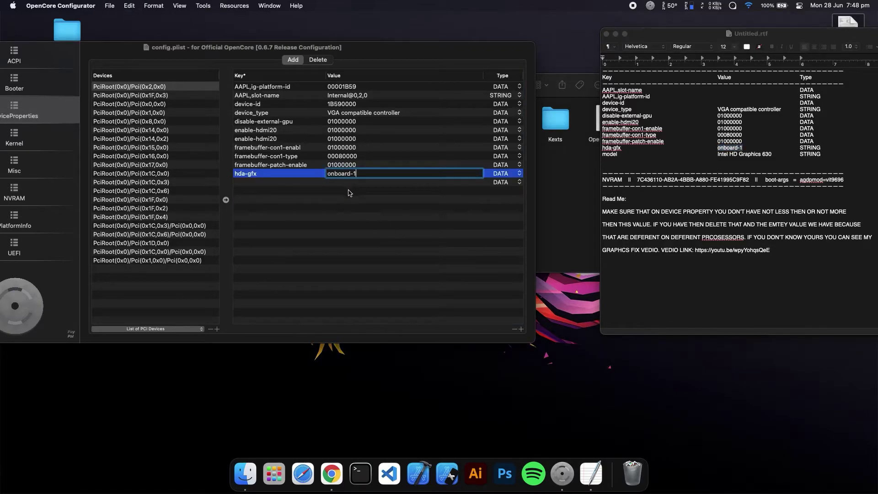
Step: Fill the last row with model set to Intel HD Graphics 630
double_click(611, 154)
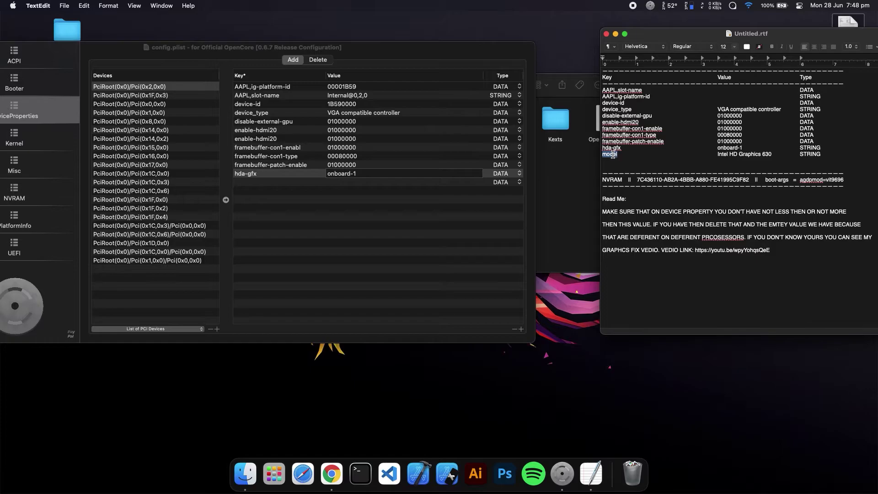
key("super+c")
double_click(260, 182)
key("super+v")
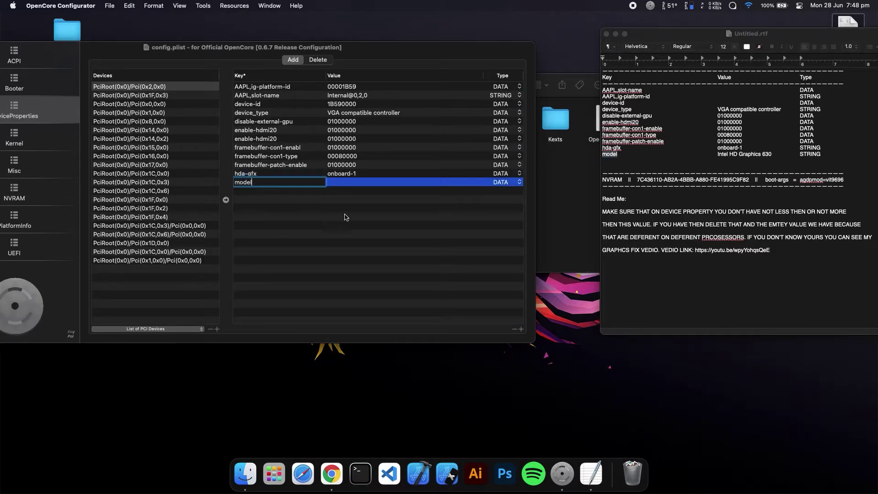
left_click(737, 155)
left_click_drag(775, 155, 718, 156)
key("super+c")
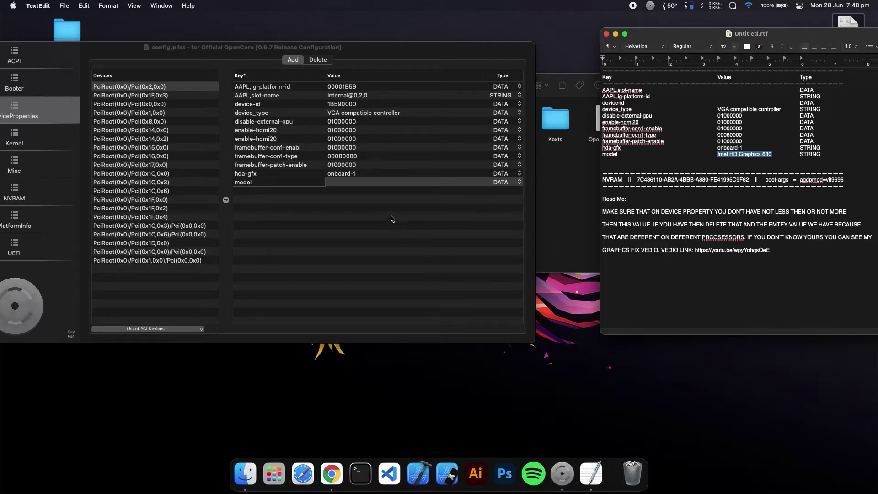
double_click(348, 183)
key("super+v")
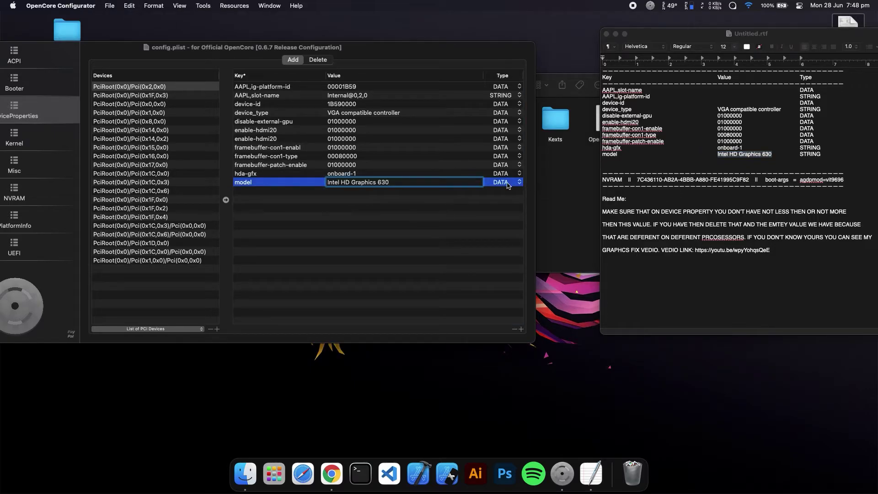
Step: Change the type of the model, hda-gfx and device_type properties to STRING
left_click(503, 182)
left_click(506, 194)
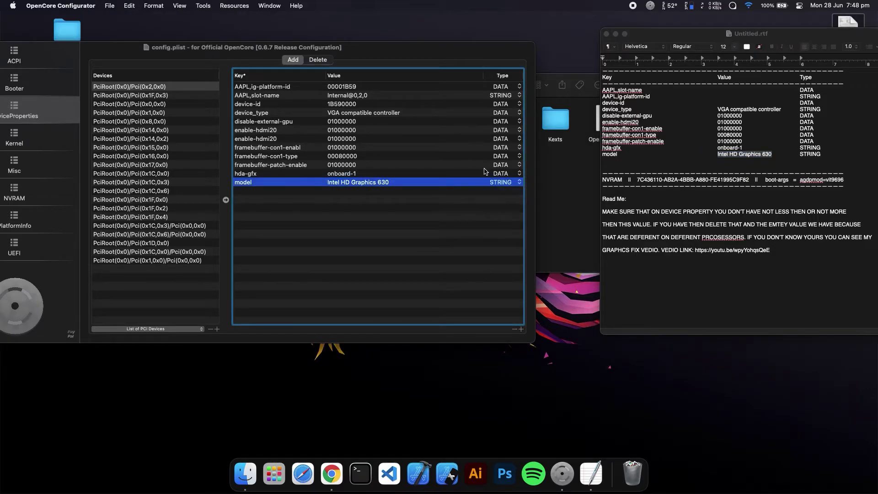
left_click(502, 174)
left_click(502, 188)
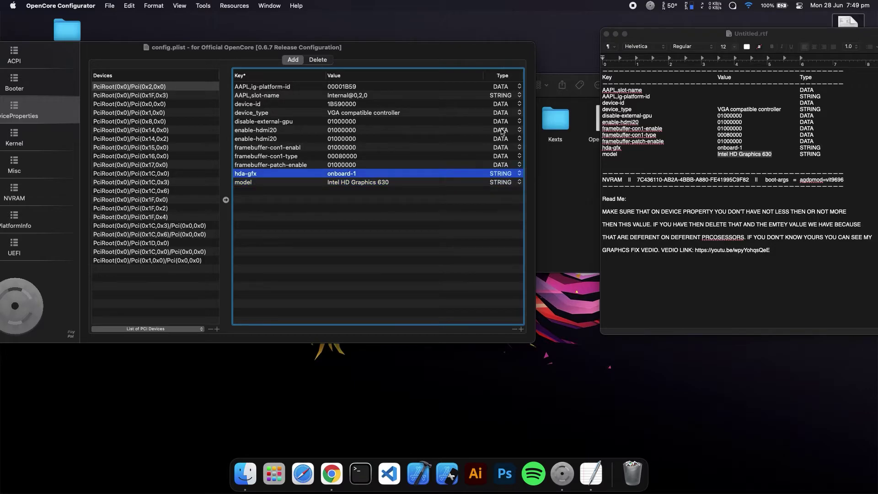
left_click(505, 113)
left_click(507, 125)
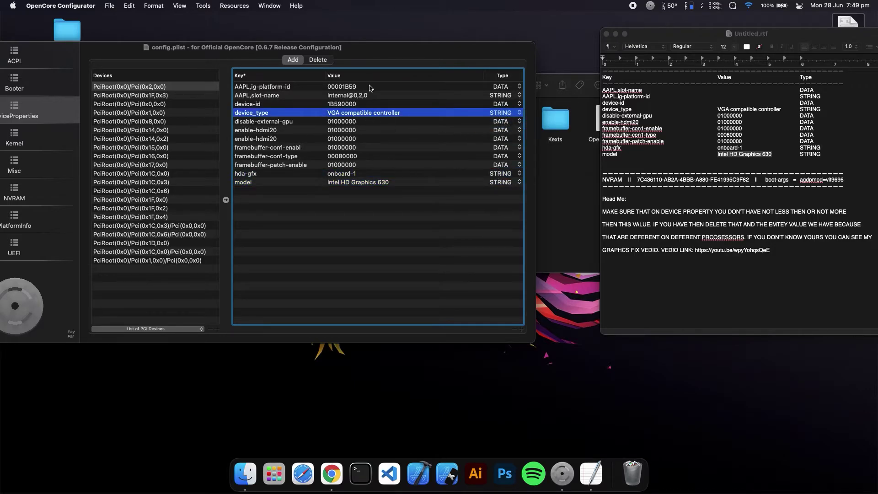
Step: Save config.plist from the File menu
left_click_drag(372, 48, 436, 55)
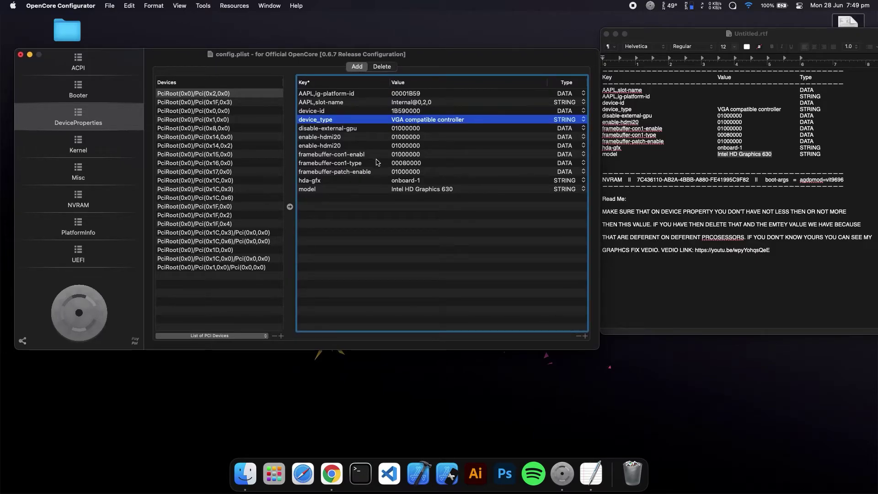
left_click(110, 5)
left_click(119, 64)
Step: Rename the framebuffer-con1-enabl and framebuffer-con1-type keys to con0 and save config.plist
double_click(349, 156)
left_click(347, 156)
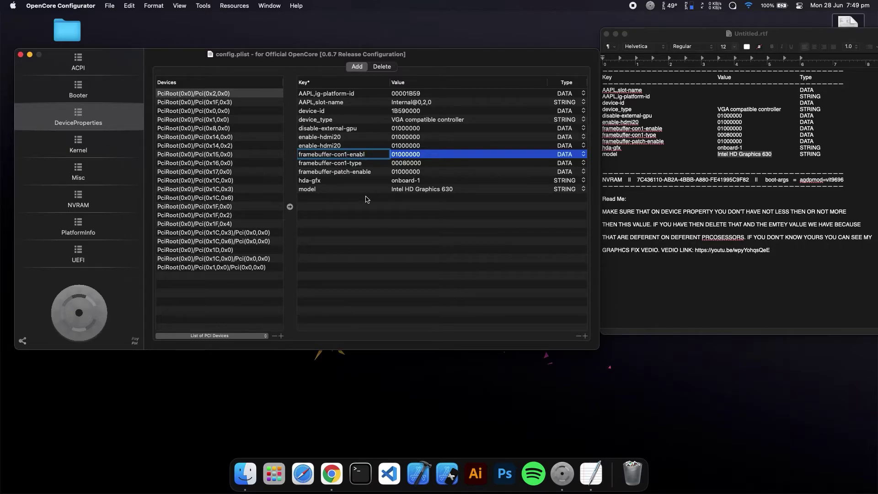
left_click(361, 163)
double_click(346, 156)
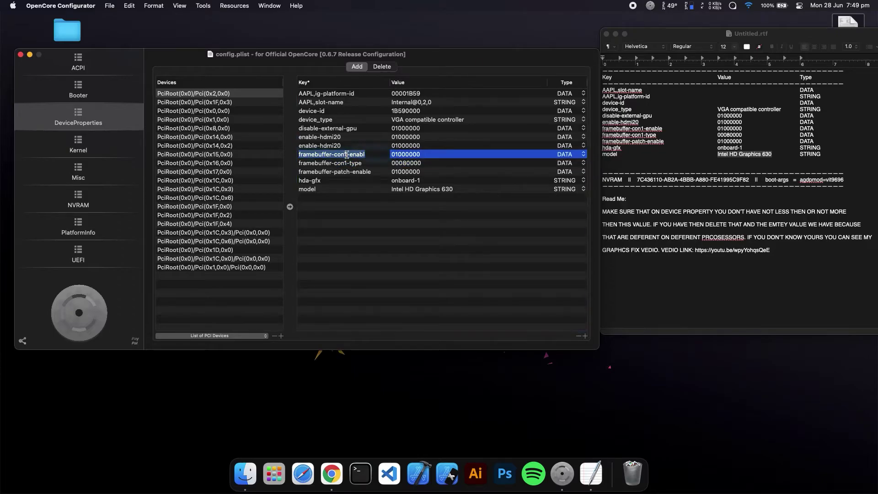
key("BackSpace")
type("0")
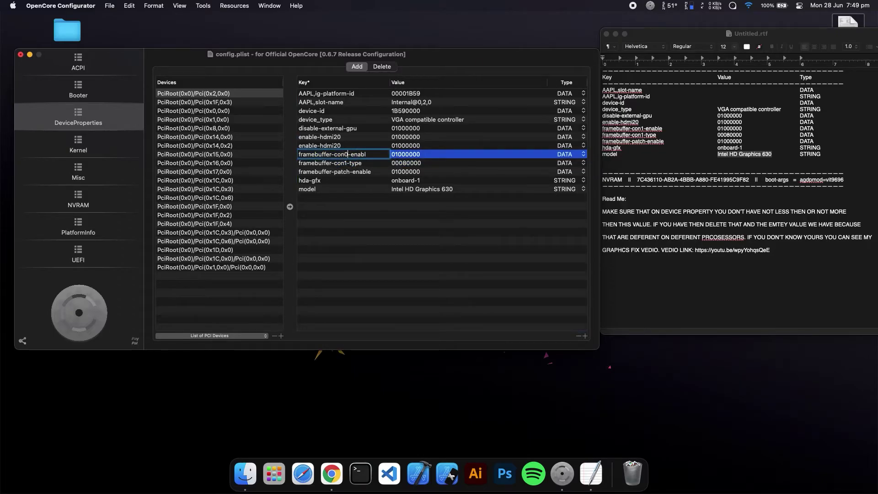
double_click(346, 164)
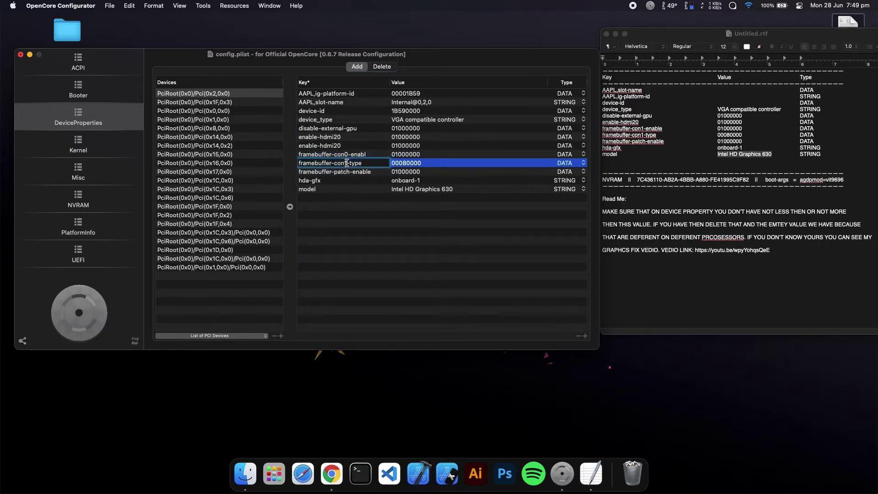
key("BackSpace")
type("0")
key("Return")
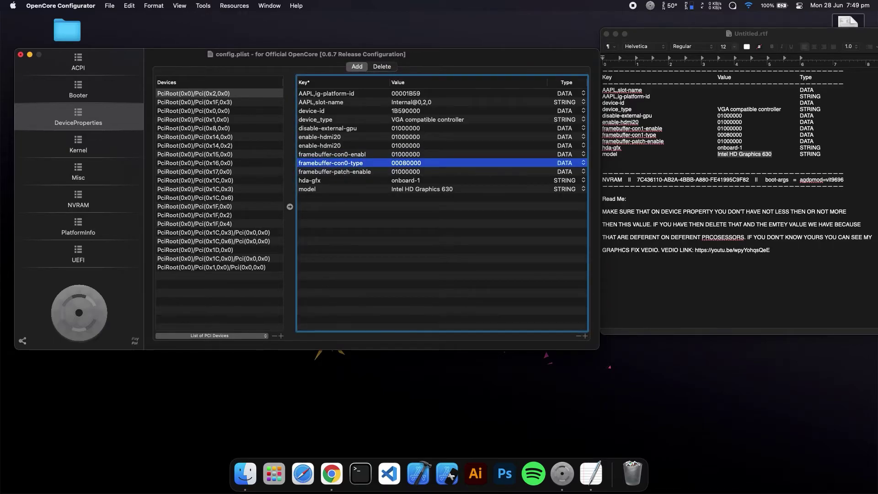
left_click(110, 5)
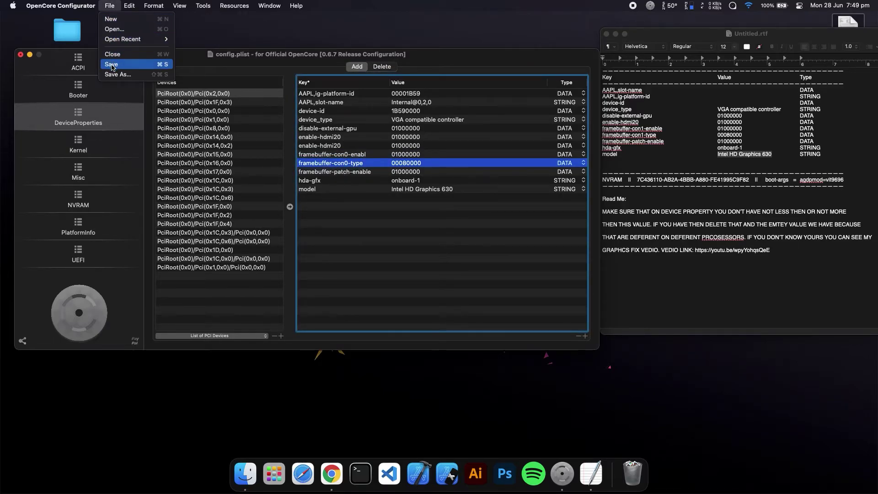
left_click(128, 67)
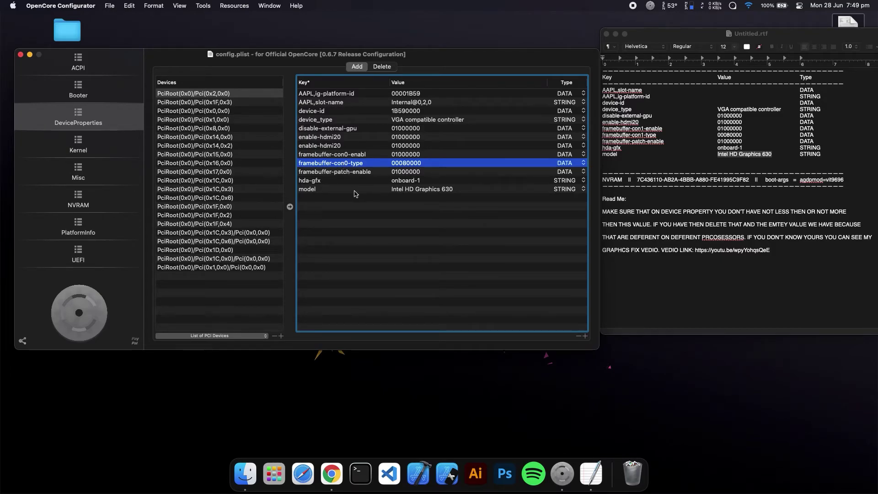
Step: Rename the keys back to framebuffer-con1-enabl and framebuffer-con1-type
left_click(373, 156)
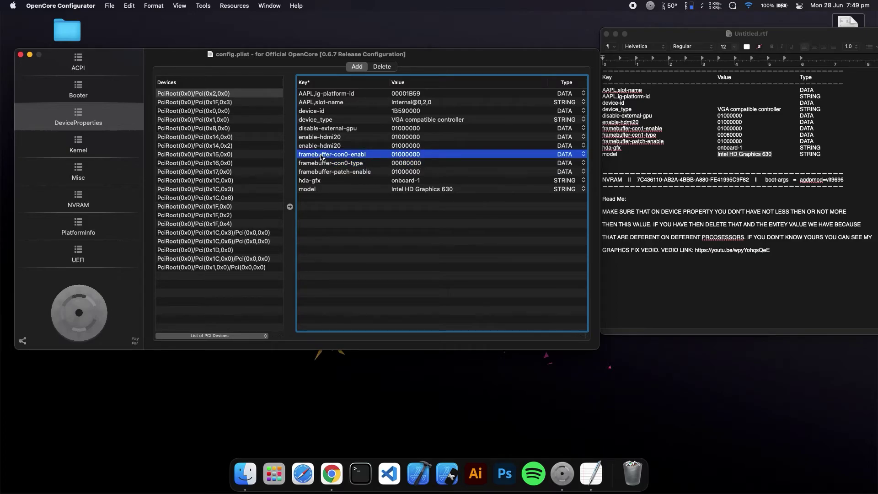
double_click(356, 158)
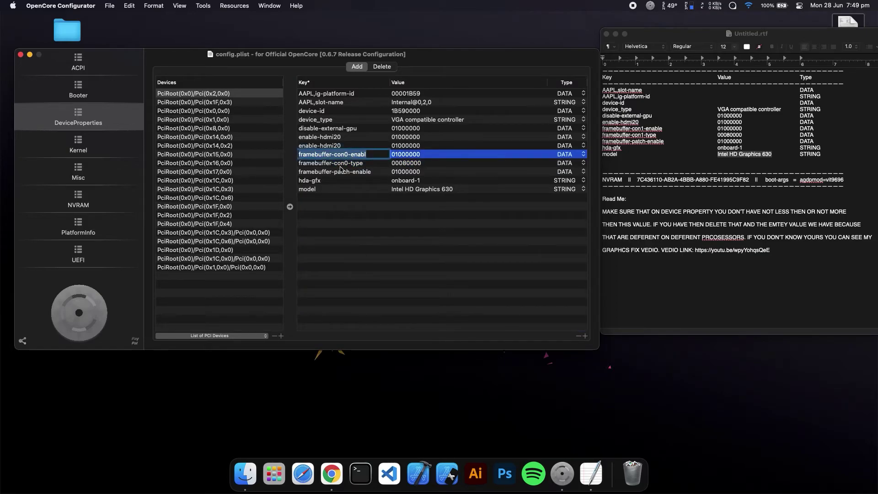
left_click(348, 155)
key("BackSpace")
type("1")
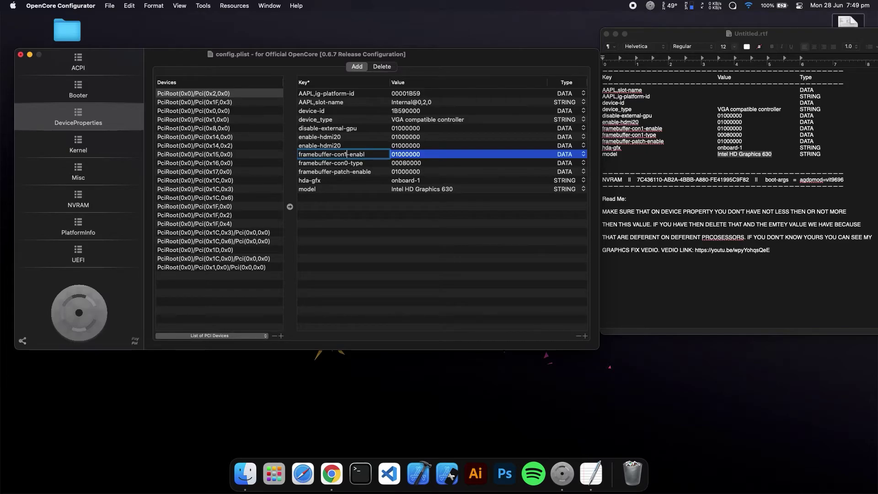
double_click(348, 164)
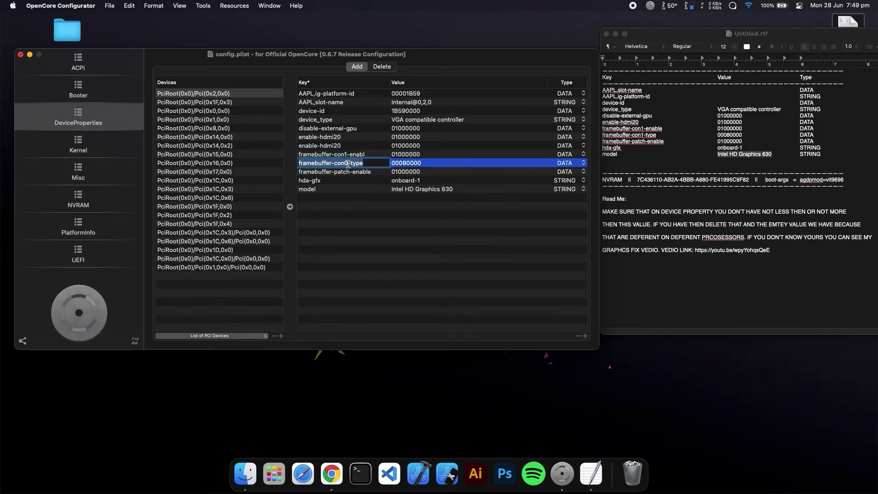
left_click(348, 163)
key("BackSpace")
type("1")
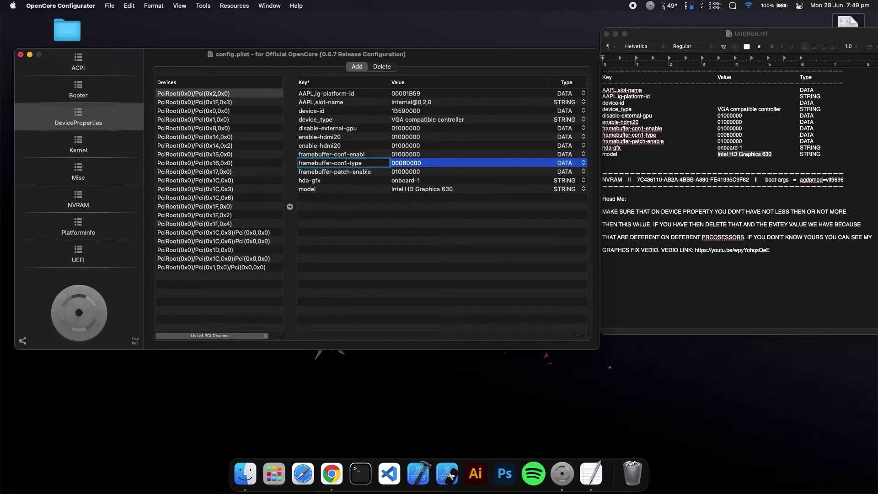
key("Return")
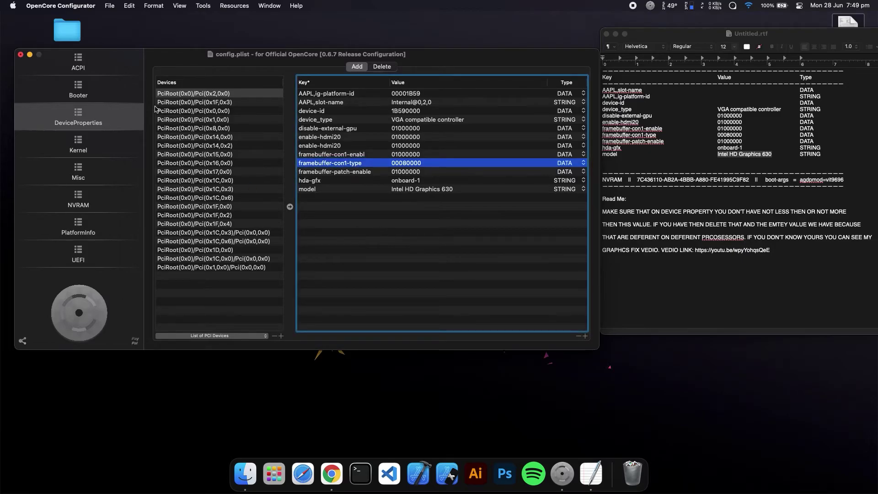
left_click(114, 6)
left_click(120, 65)
left_click(350, 156)
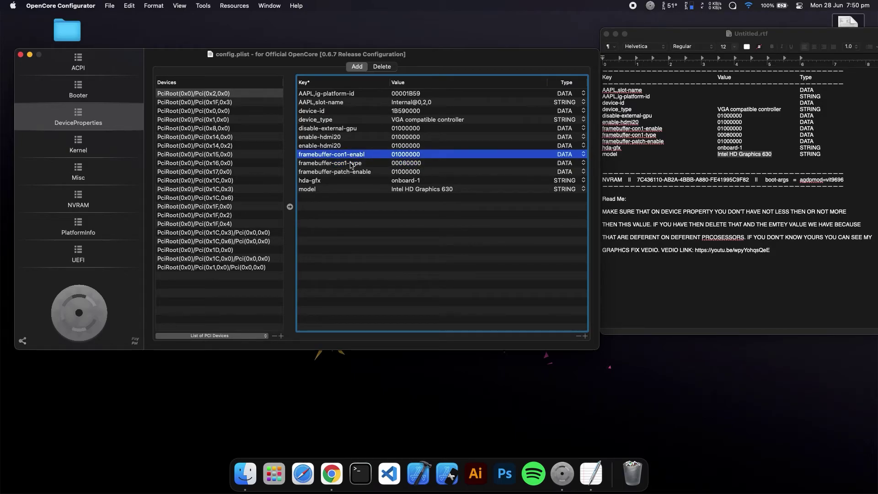
left_click(351, 163)
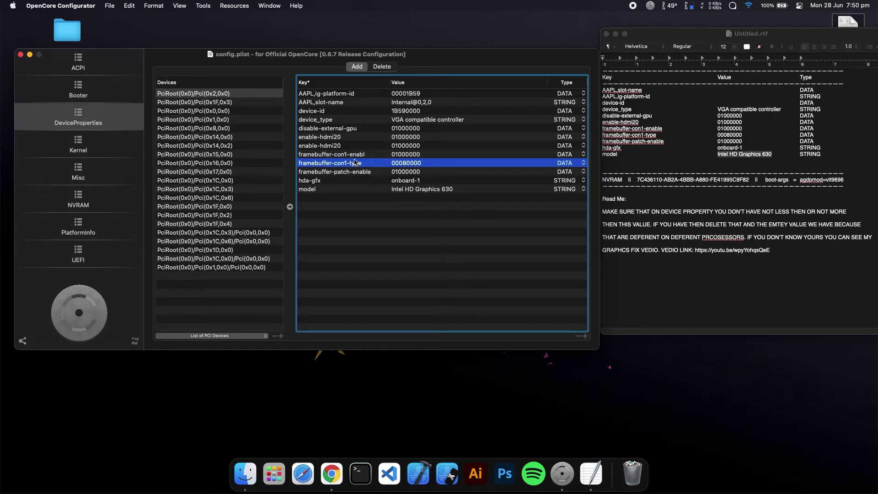
left_click(354, 155)
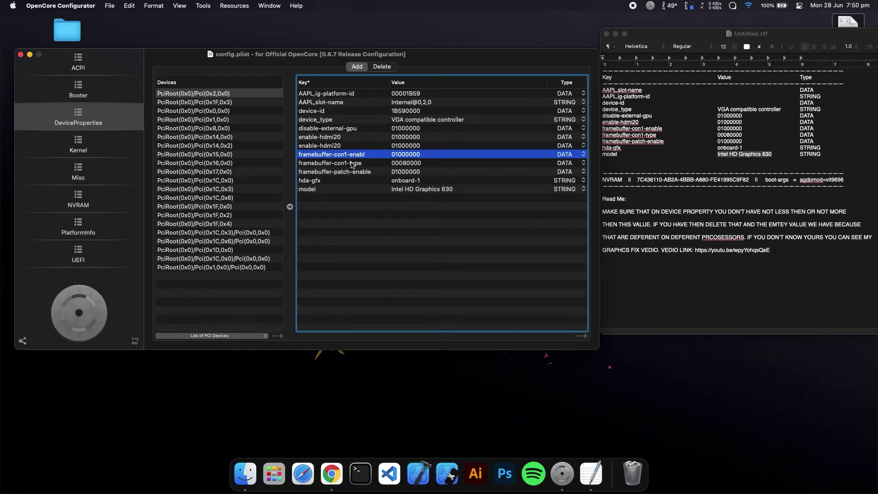
left_click(353, 165)
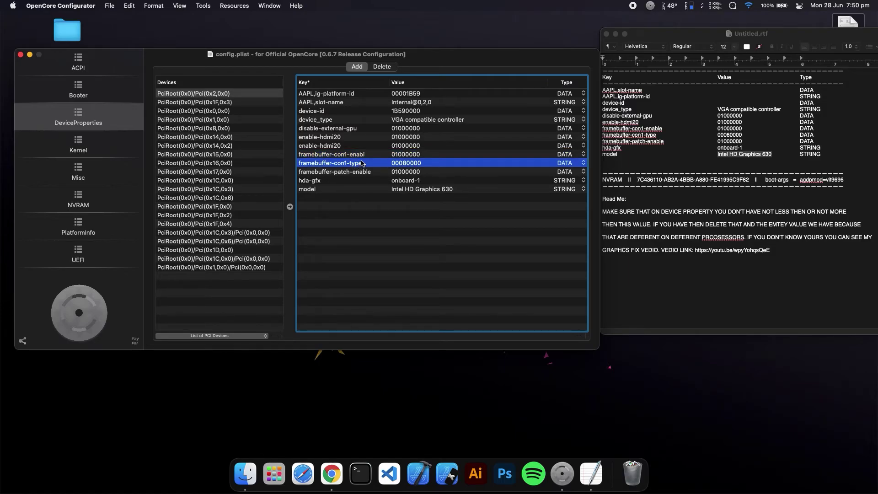
left_click(364, 158)
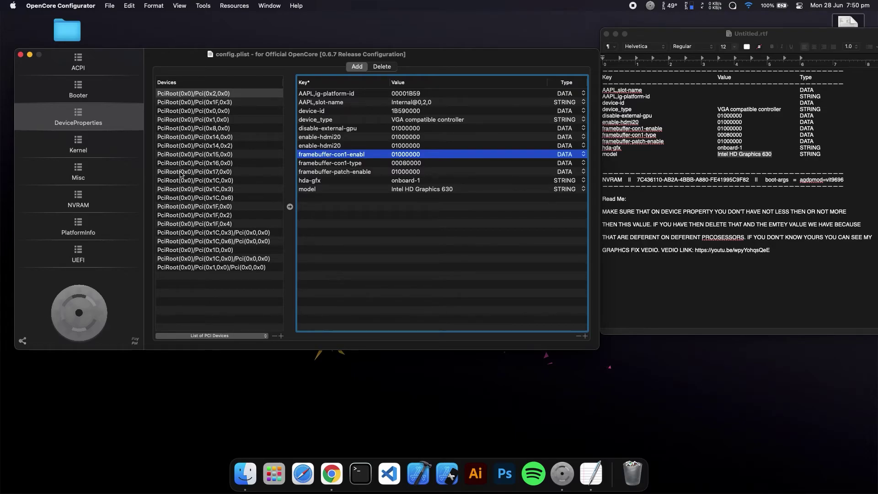
left_click(346, 165)
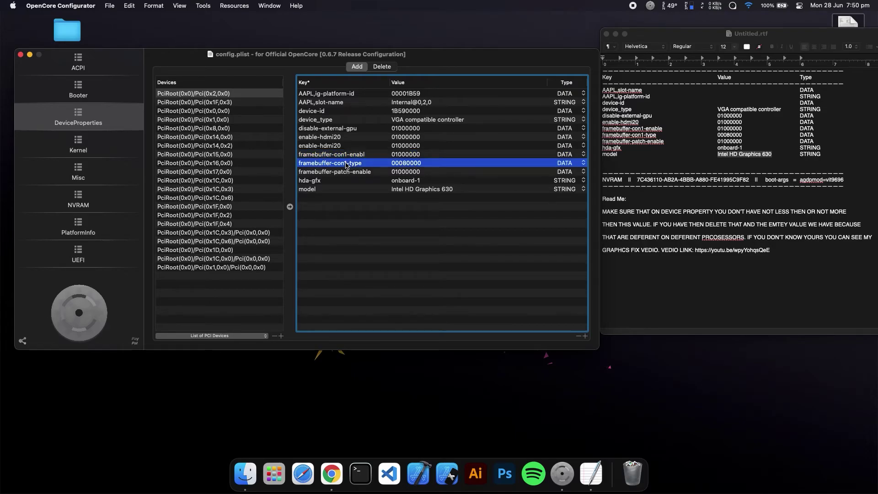
Step: In NVRAM, select the 7C436110-AB2A-4BBB-A880-FE41995C9F82 UUID and edit the end of boot-args
left_click(100, 201)
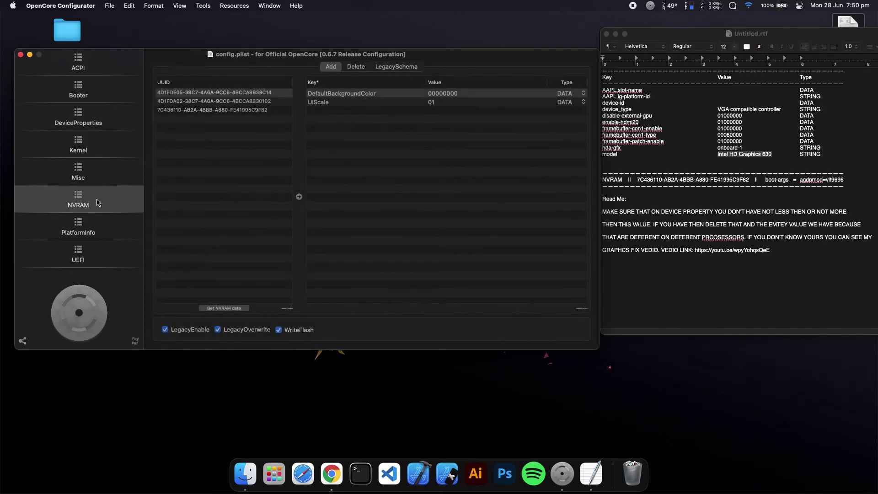
left_click(204, 112)
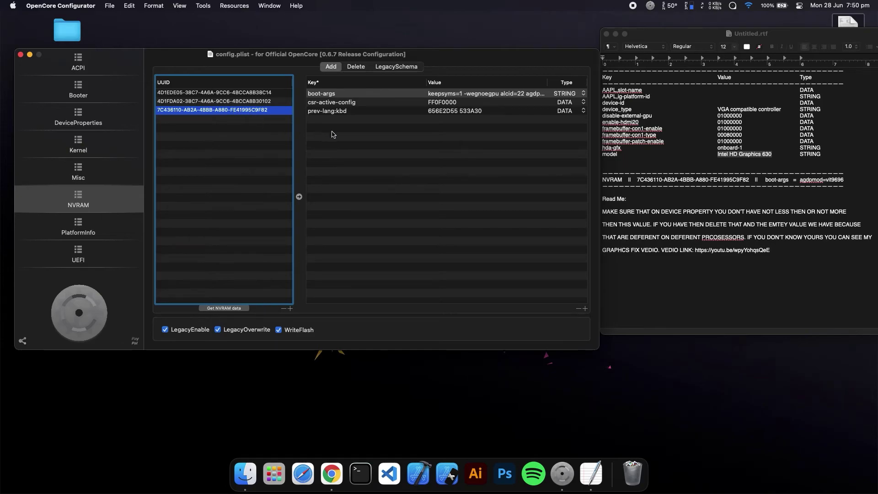
left_click(496, 95)
left_click(503, 94)
left_click(518, 94)
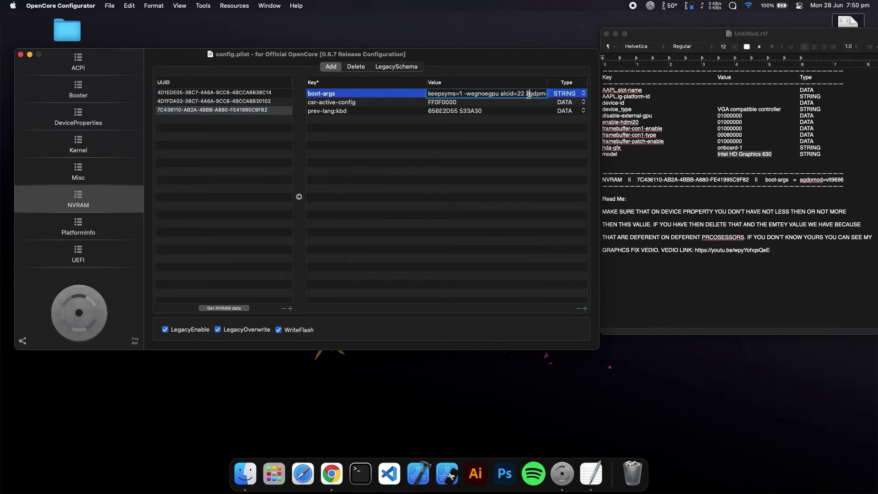
left_click_drag(526, 93, 549, 94)
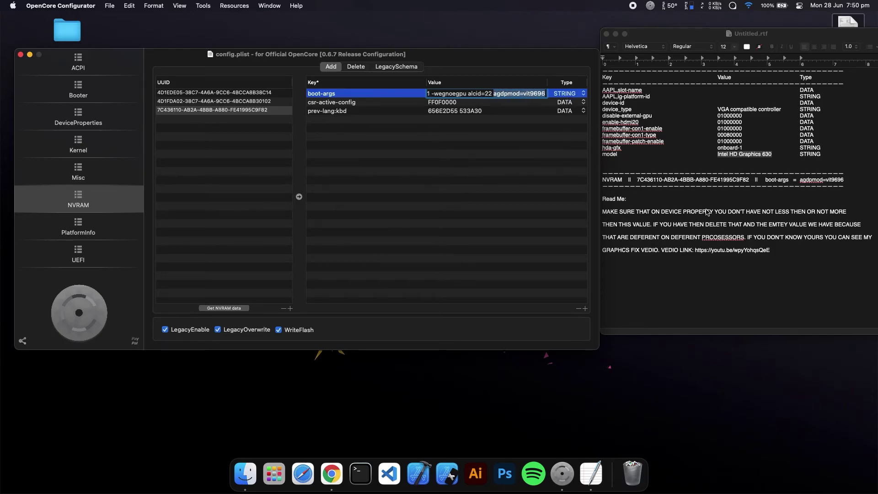
Step: Copy agdpmod=vit9696 from the TextEdit notes and append it to the boot-args value
left_click(824, 188)
left_click_drag(845, 180, 802, 180)
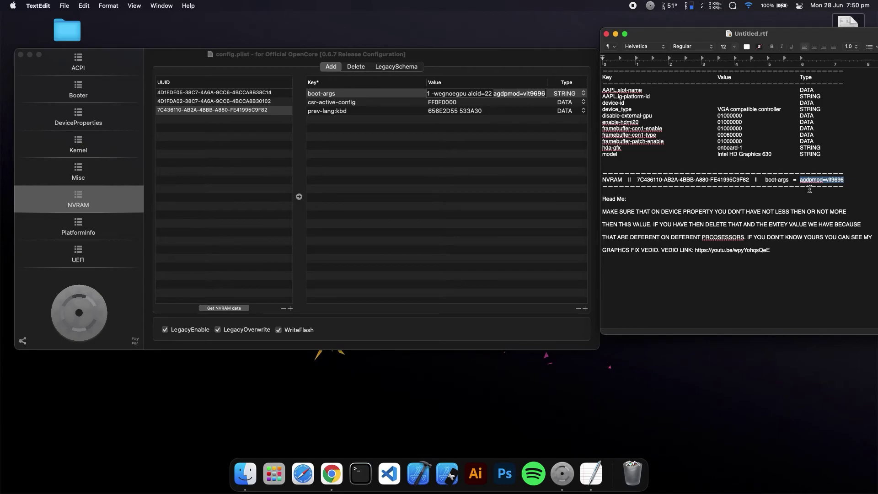
right_click(812, 182)
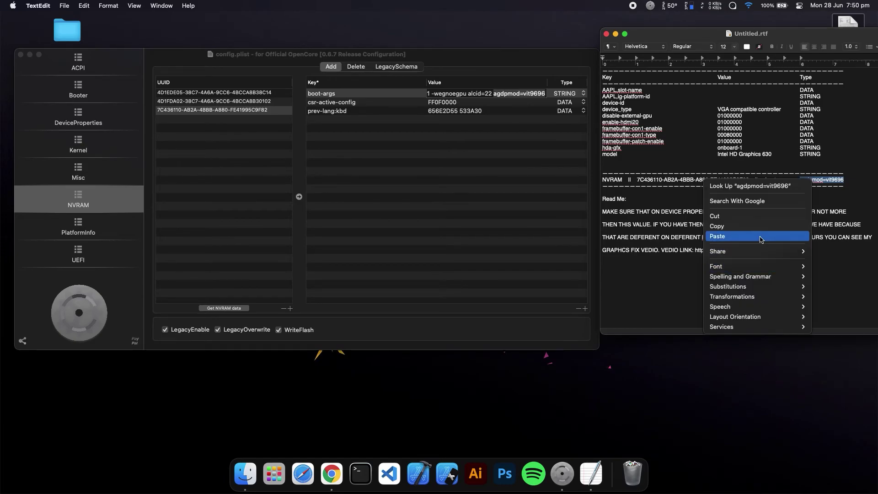
left_click(719, 227)
left_click(514, 93)
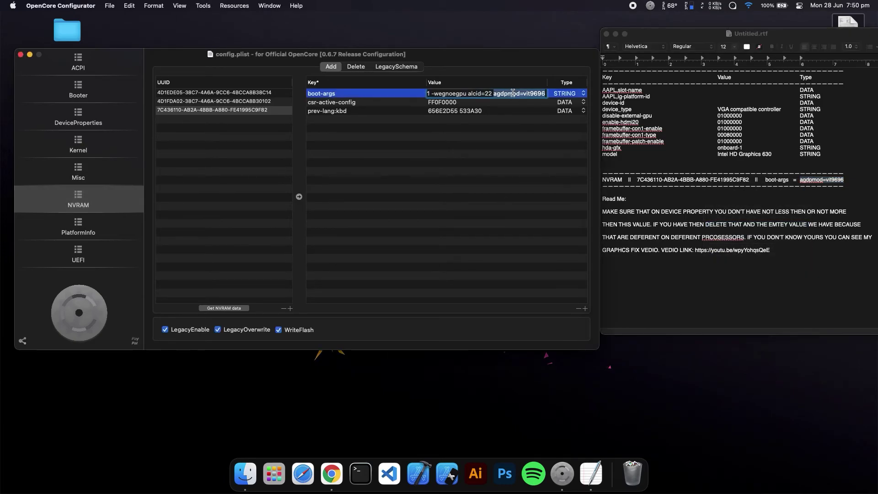
key("super+v")
key("Return")
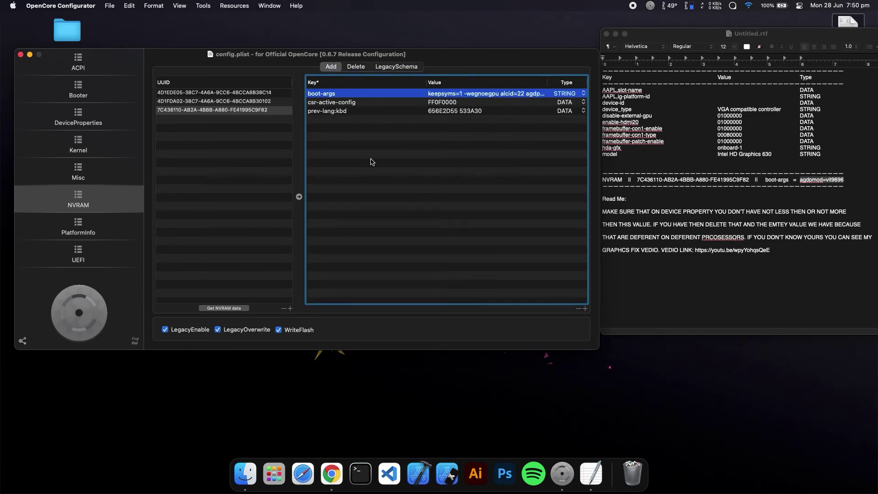
Step: Go back to DeviceProperties via ACPI and select the framebuffer-con1-type and framebuffer-con1-enabl rows
left_click(94, 69)
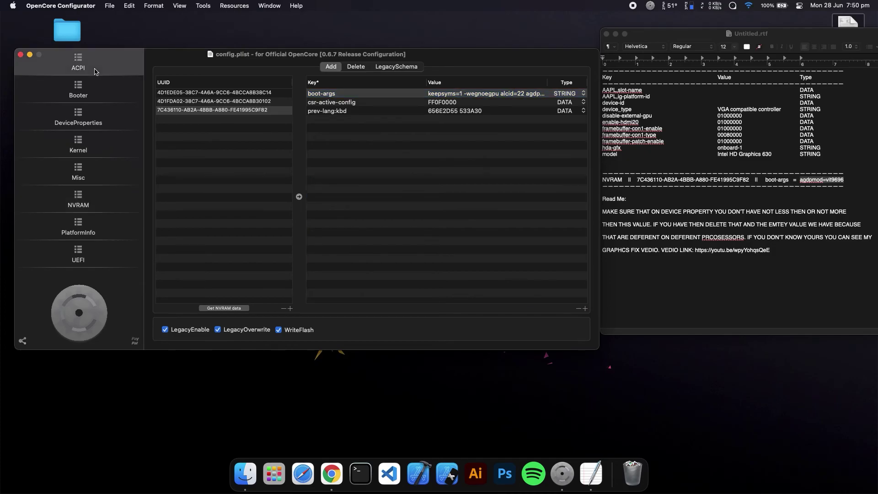
left_click(77, 118)
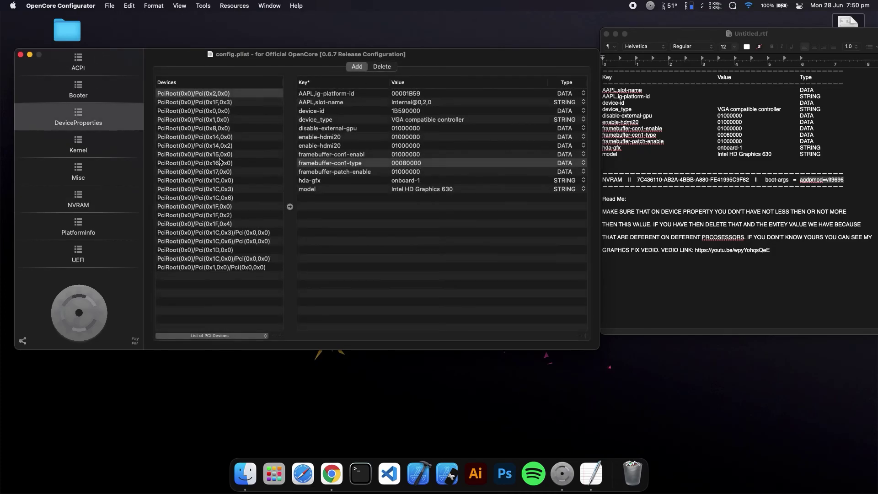
left_click(345, 161)
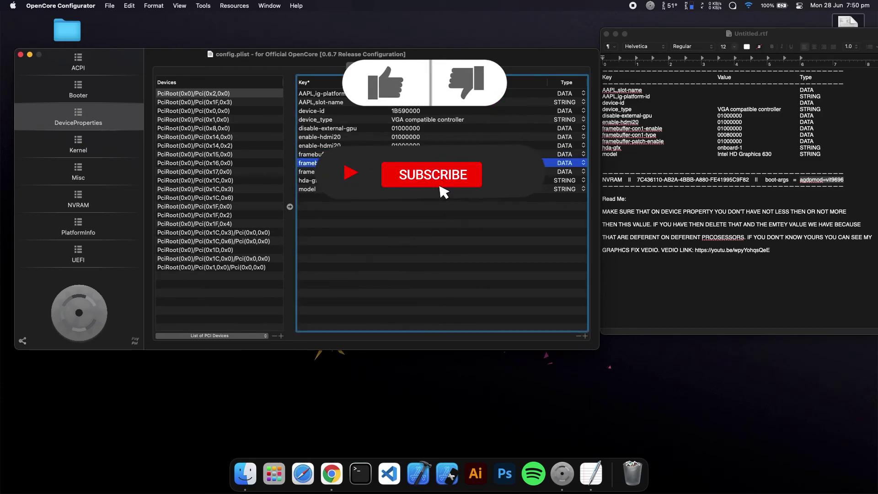
key("Up")
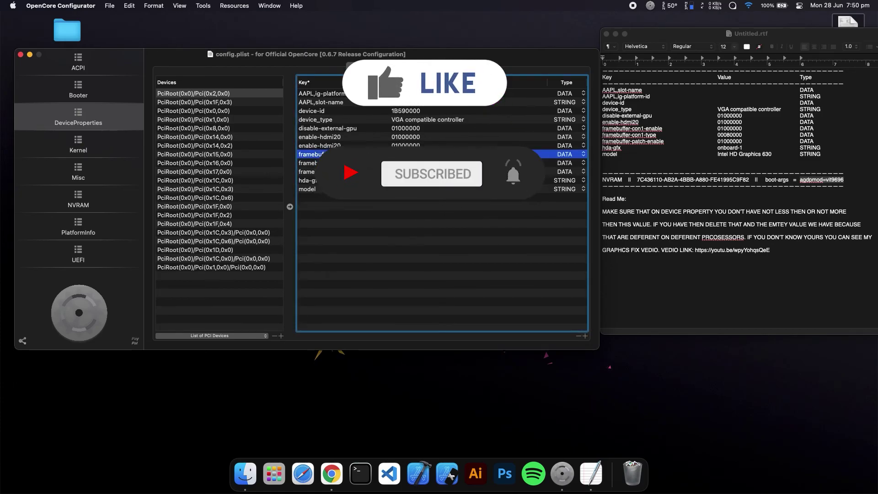